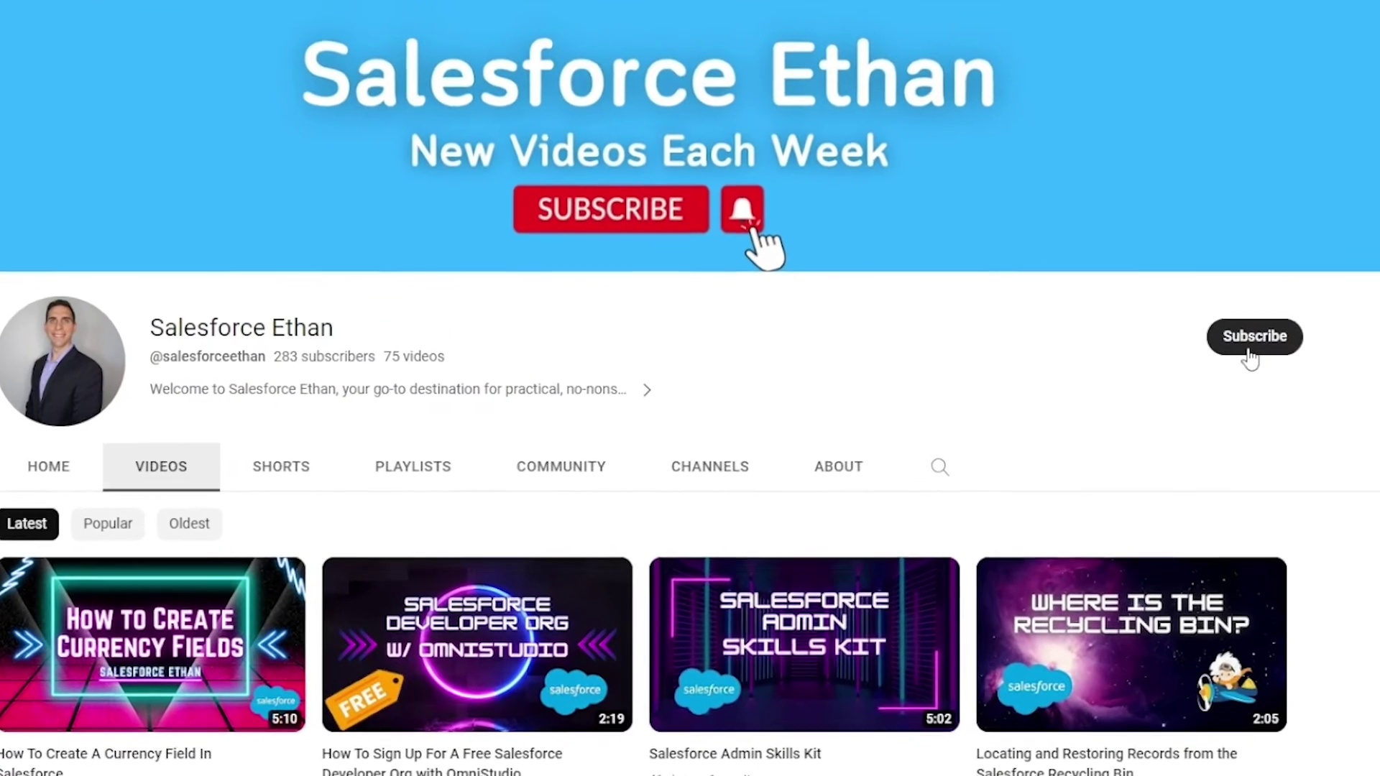
Subscribe to the Salesforce tutorial channel with notifications set to All
left_click(1241, 345)
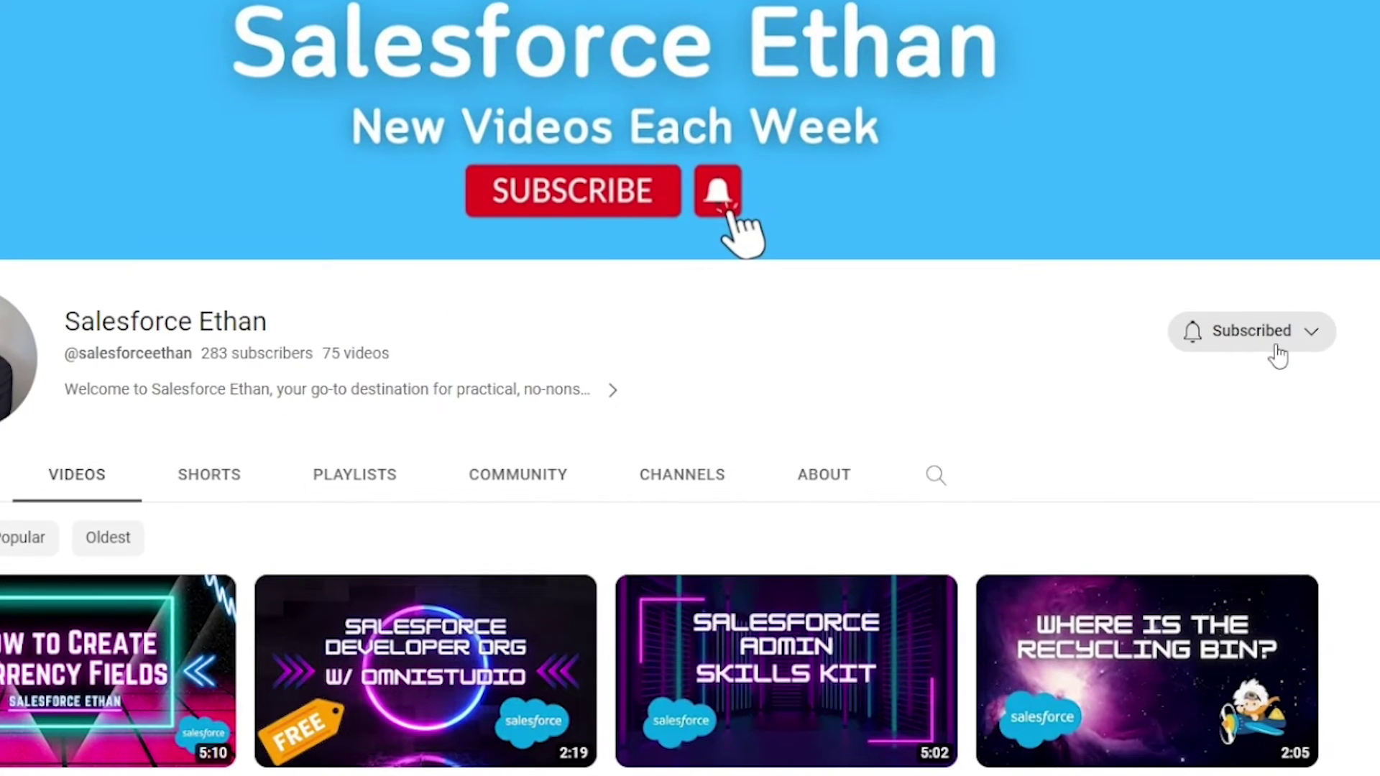
left_click(1312, 331)
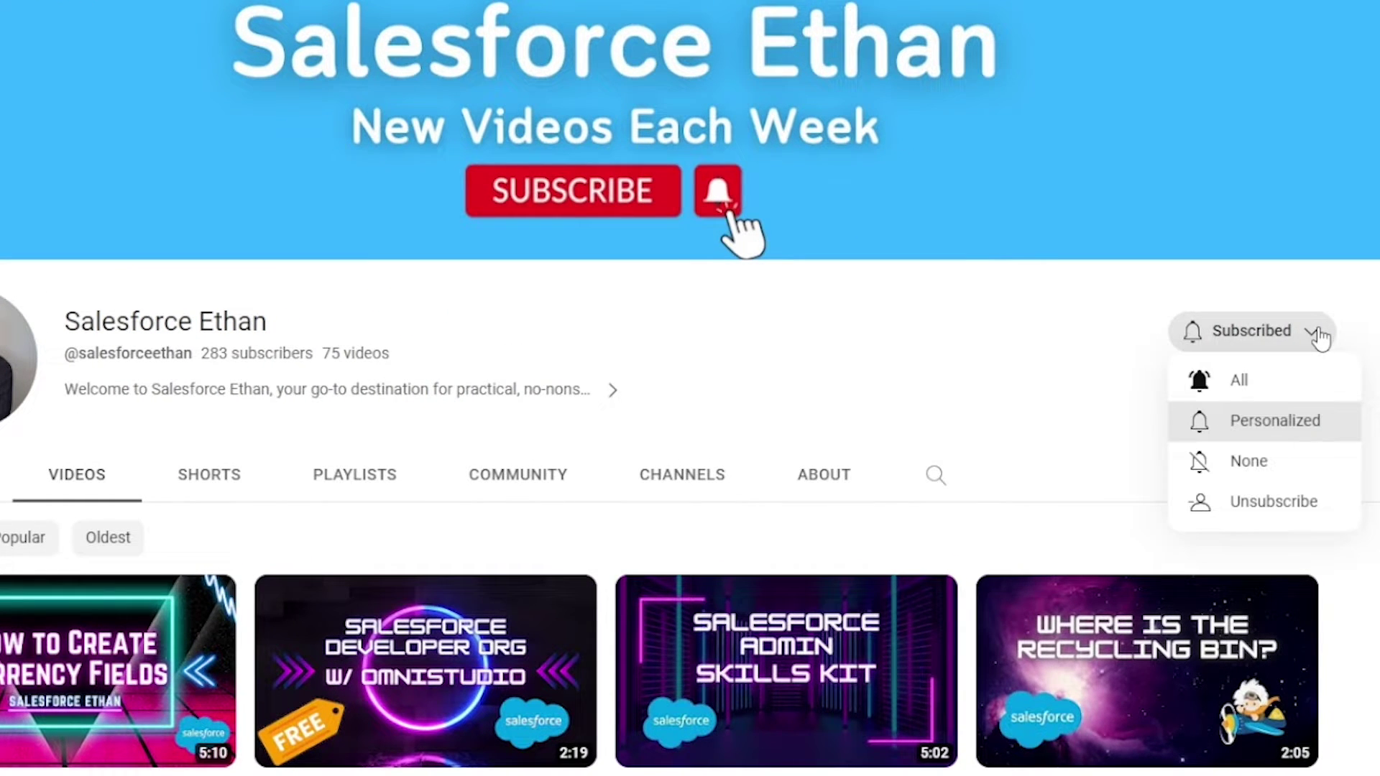
left_click(1274, 387)
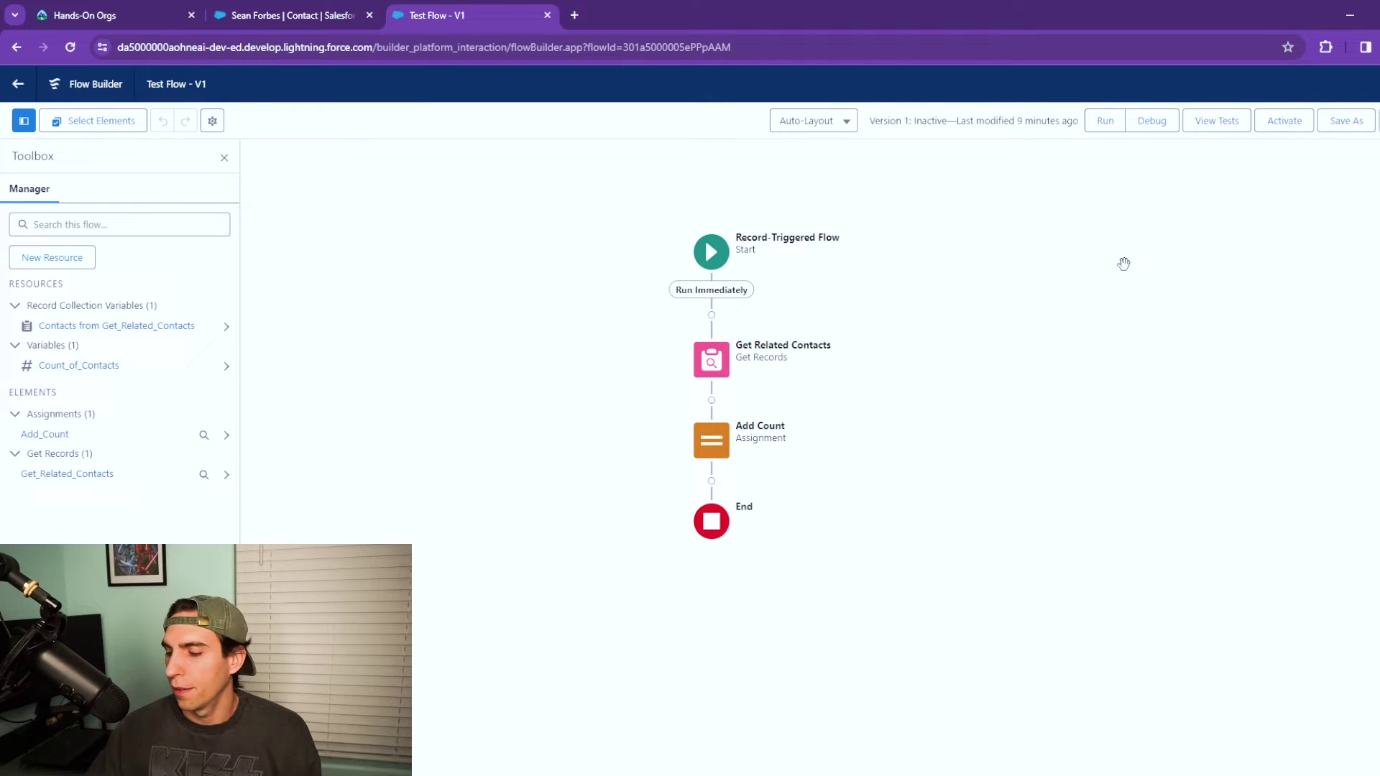
Review the Start element's Account trigger settings (created or updated), then return to the canvas
left_click(715, 259)
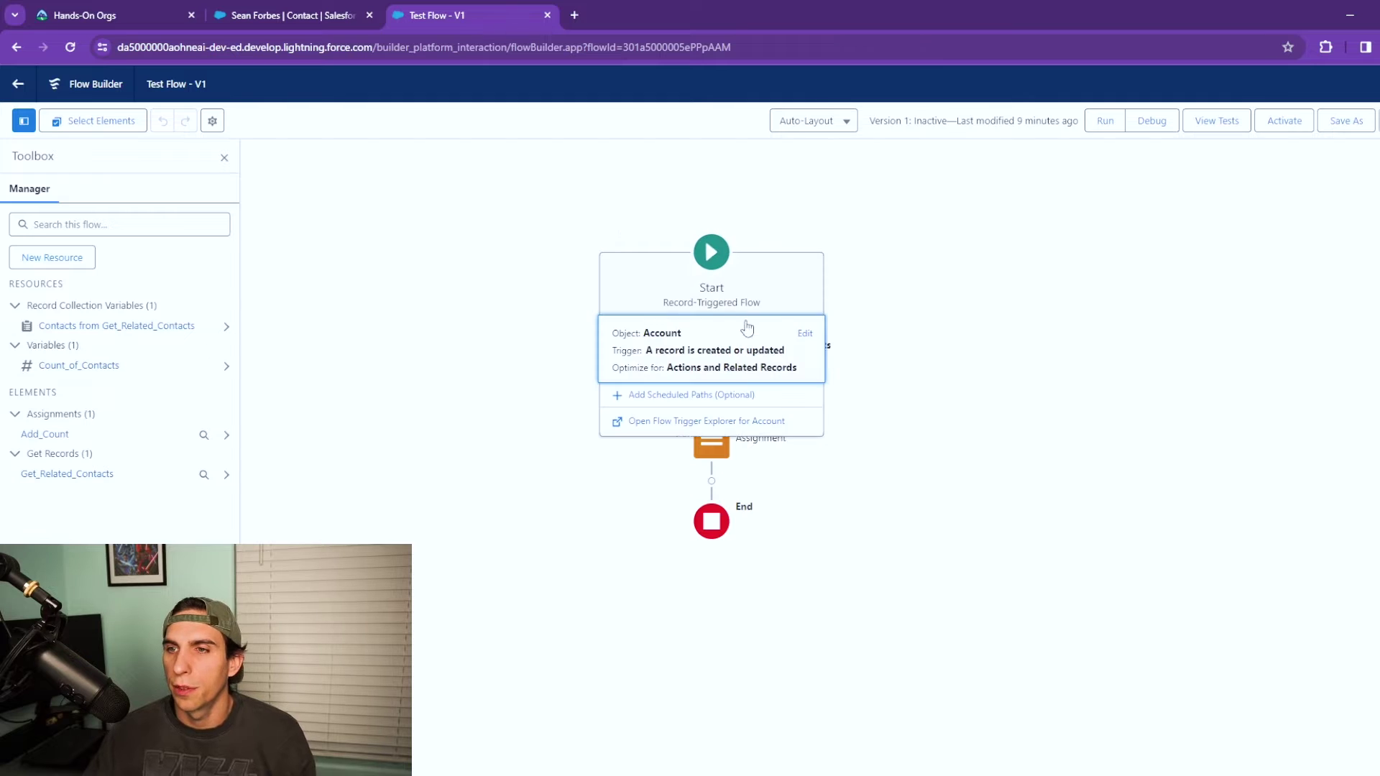
left_click(801, 334)
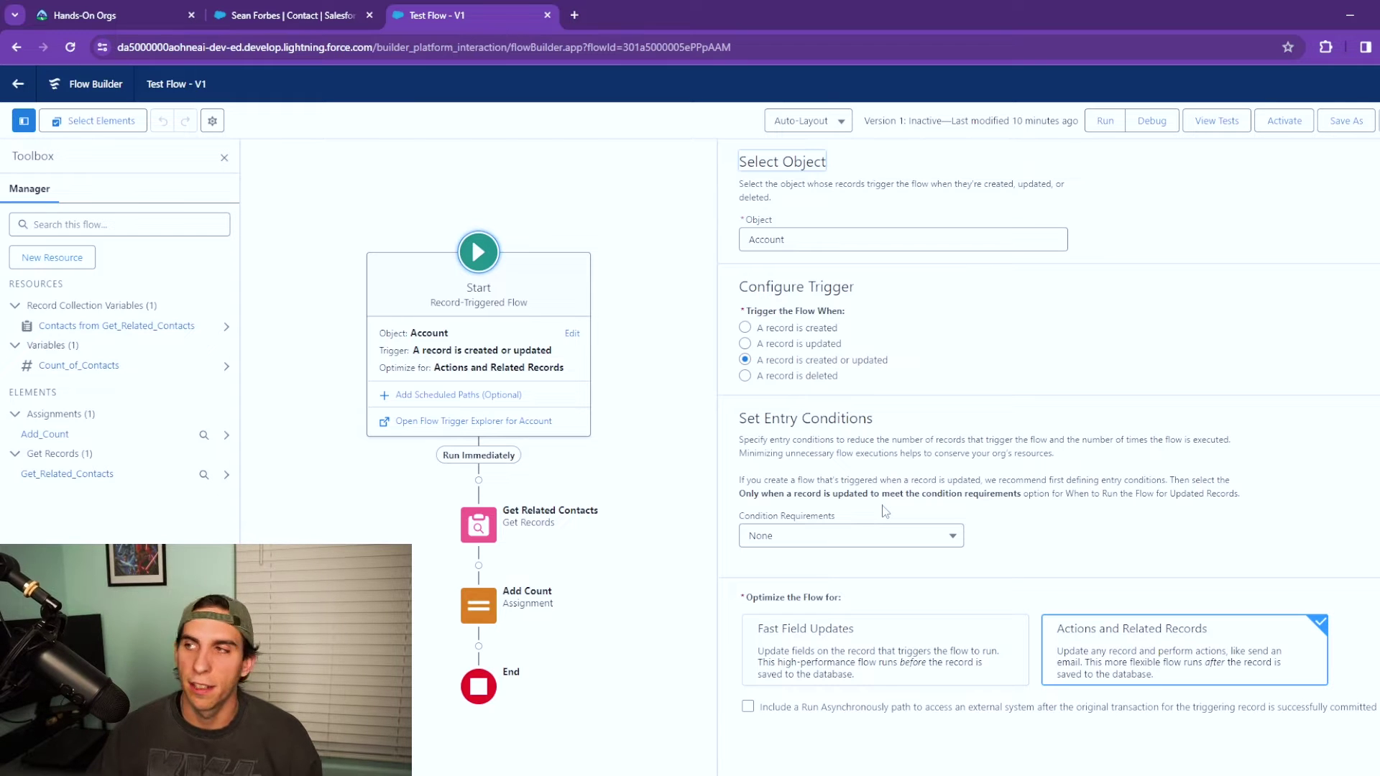
key("Escape")
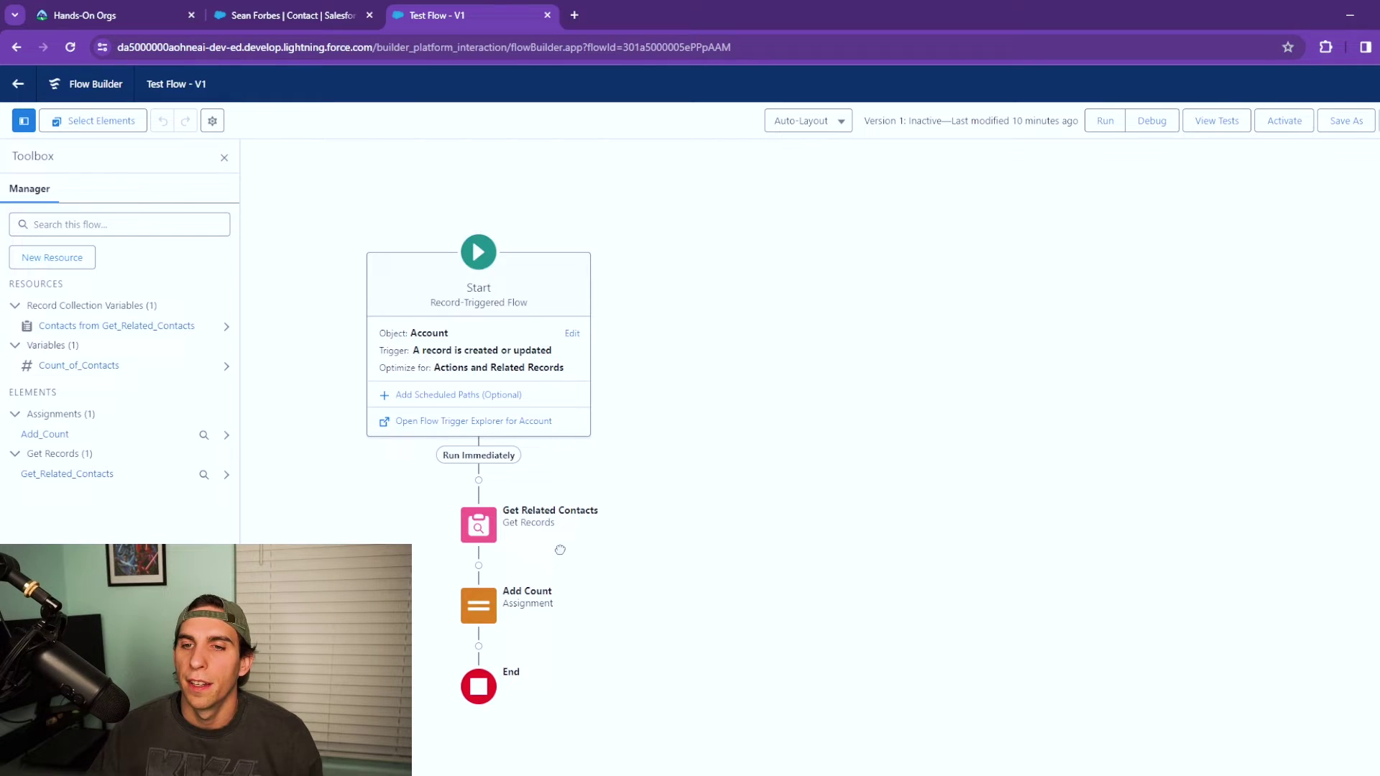
left_click_drag(559, 550, 786, 415)
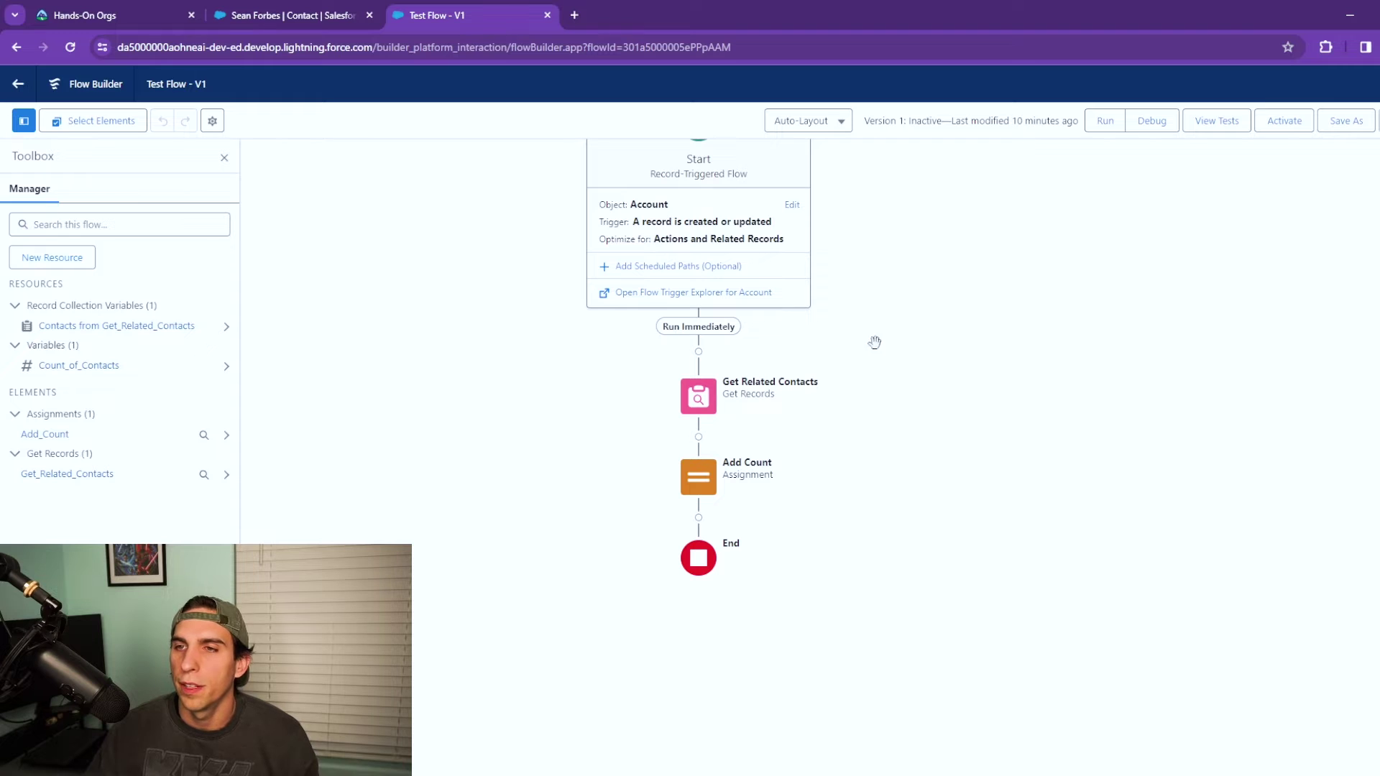
left_click(917, 286)
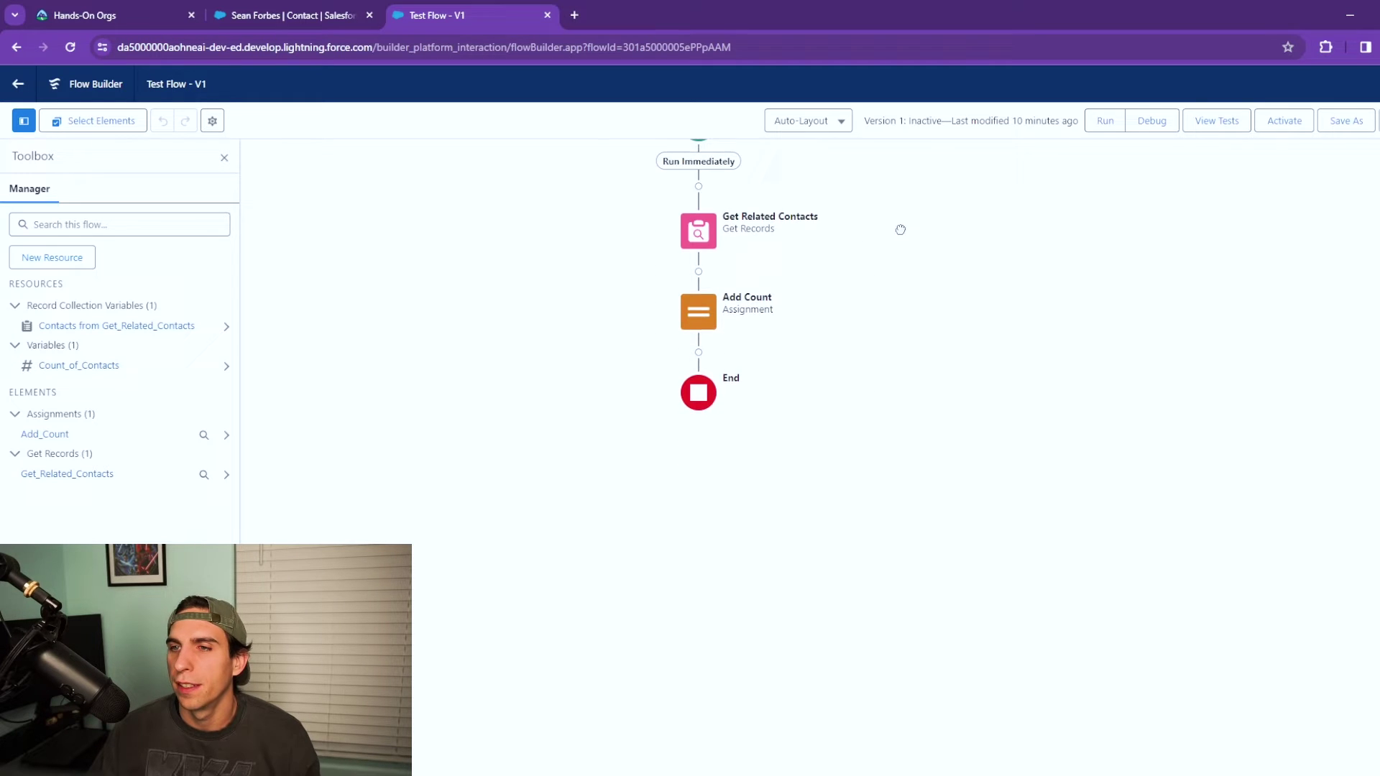
Set the Get Related Contacts AccountId filter value to $Record > Id (Account ID)
left_click(695, 368)
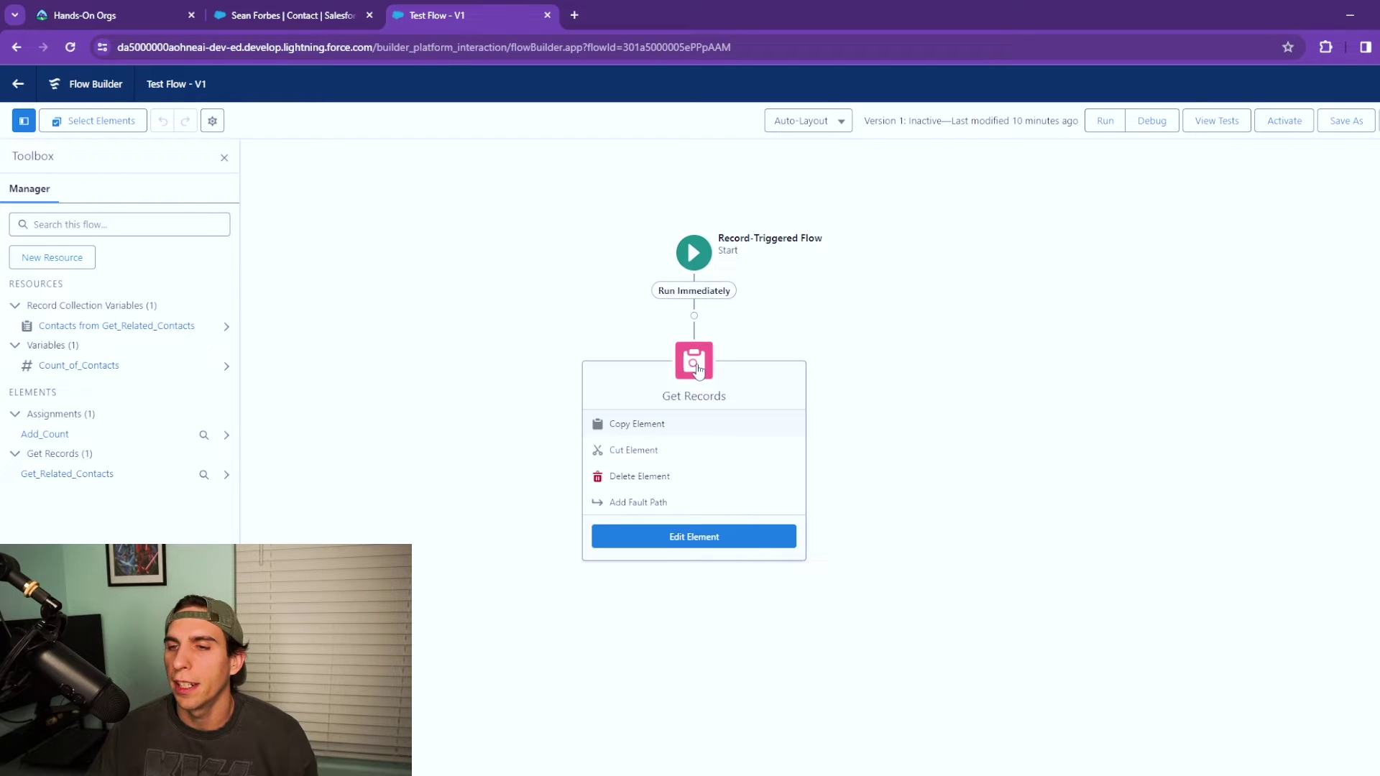
left_click(693, 537)
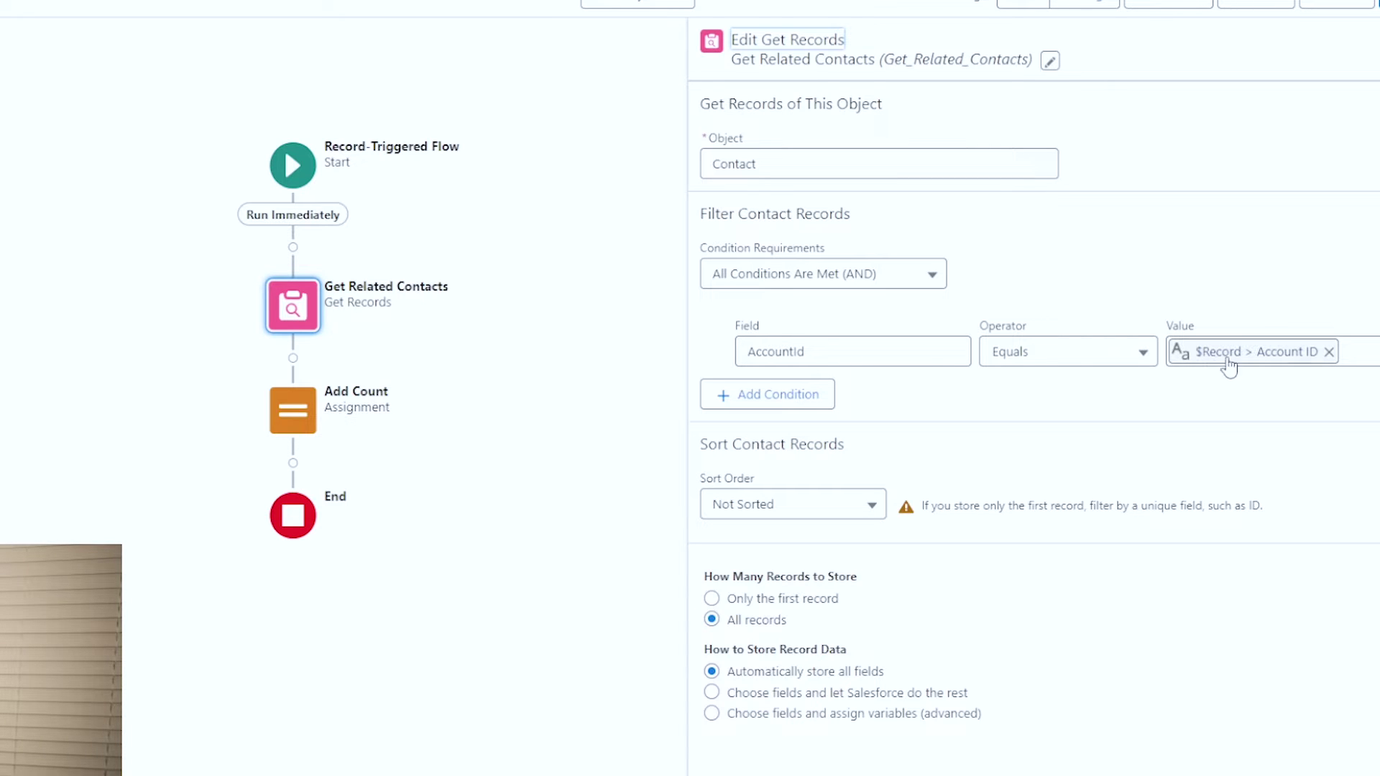
left_click(1328, 352)
left_click(1273, 351)
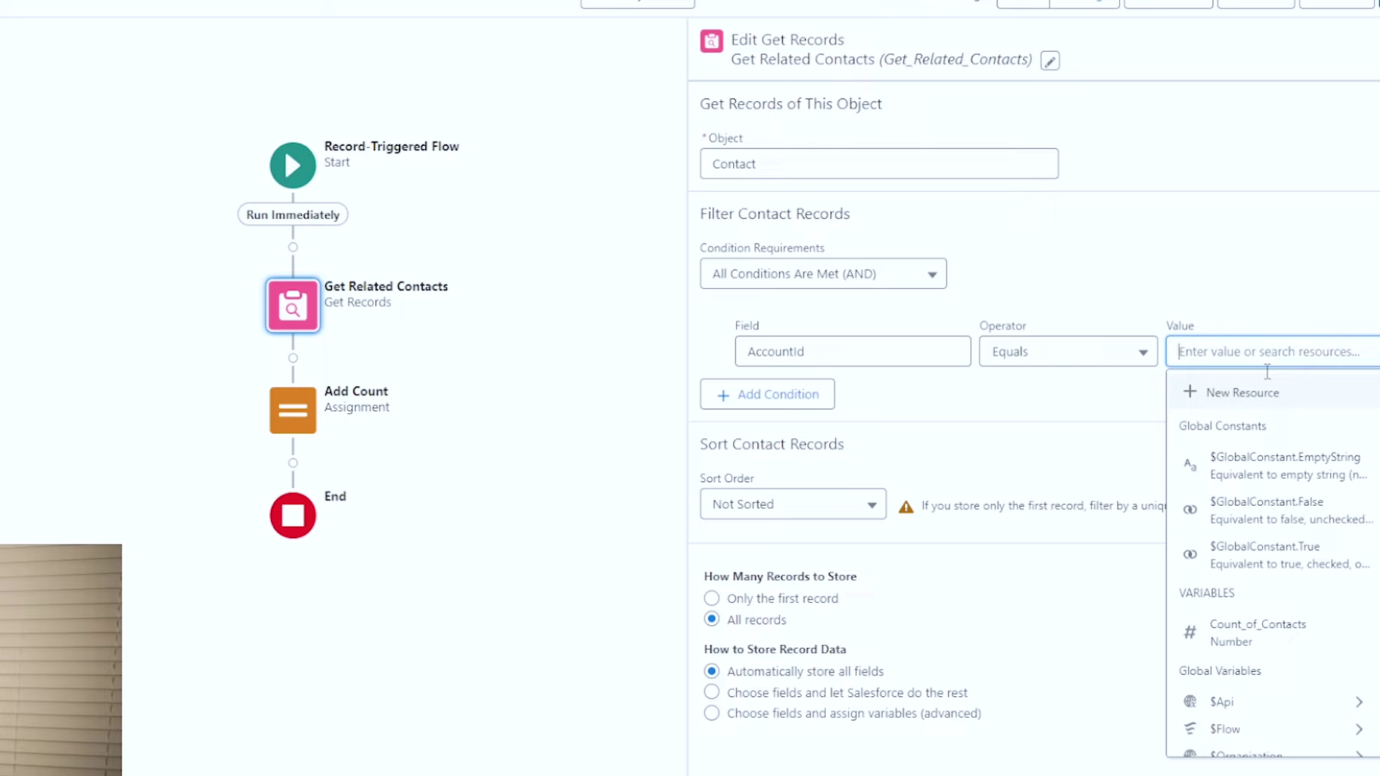
scroll(1293, 532, "down", 3)
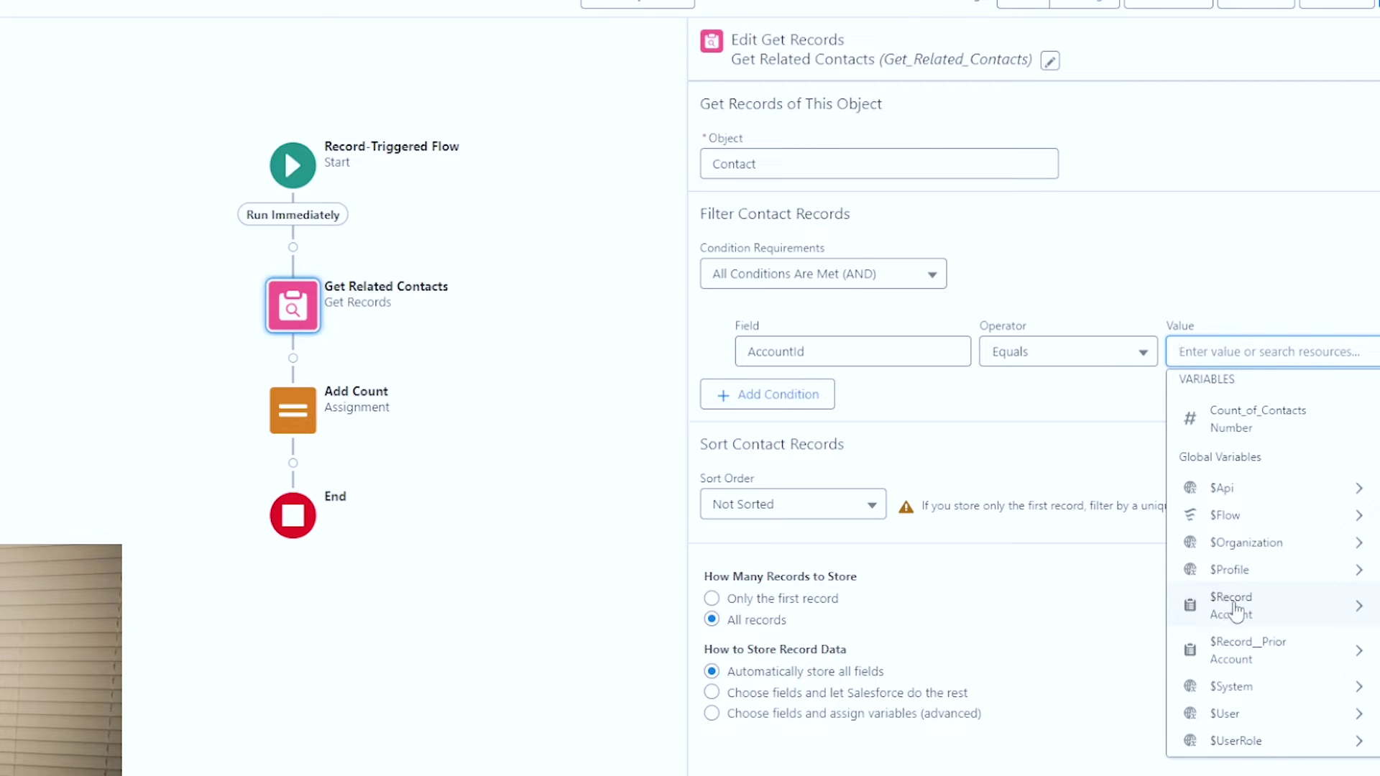
left_click(1273, 618)
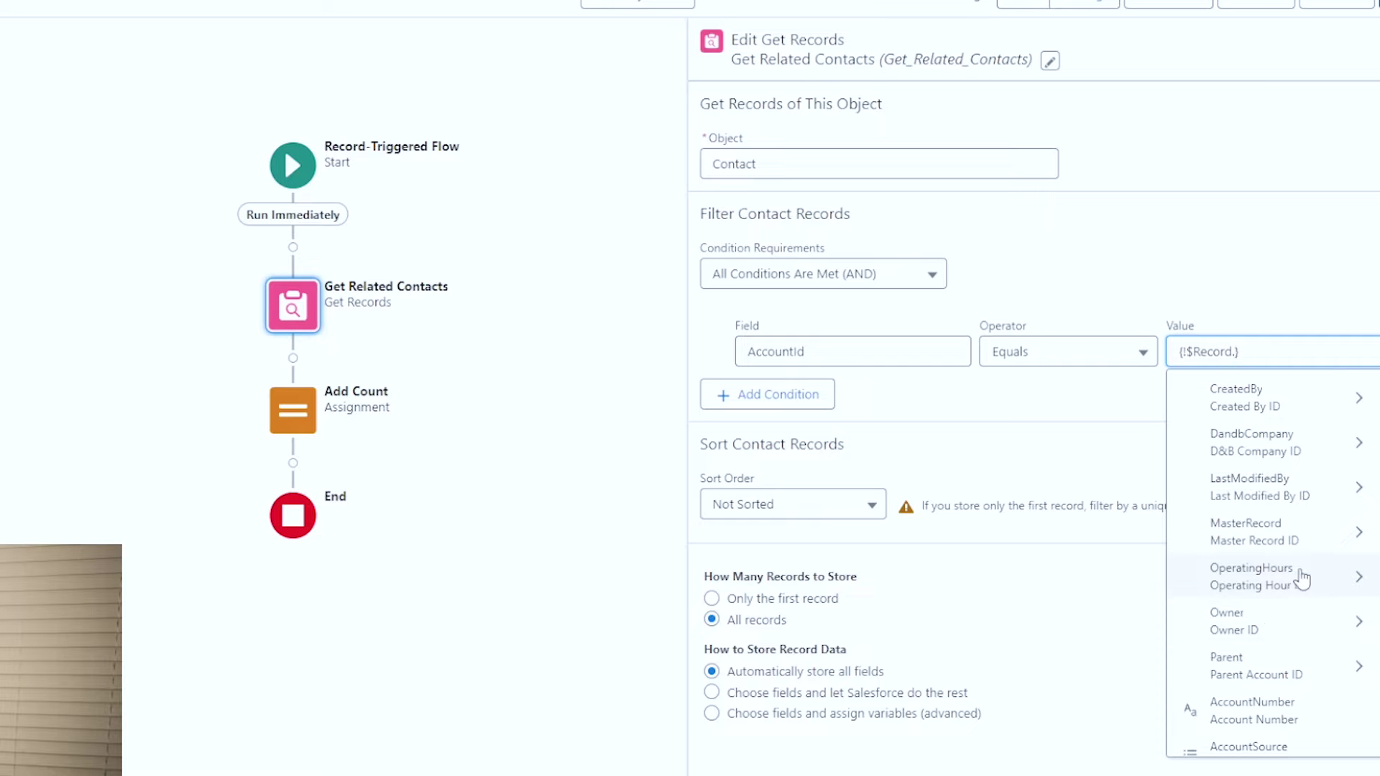
scroll(1299, 575, "down", 3)
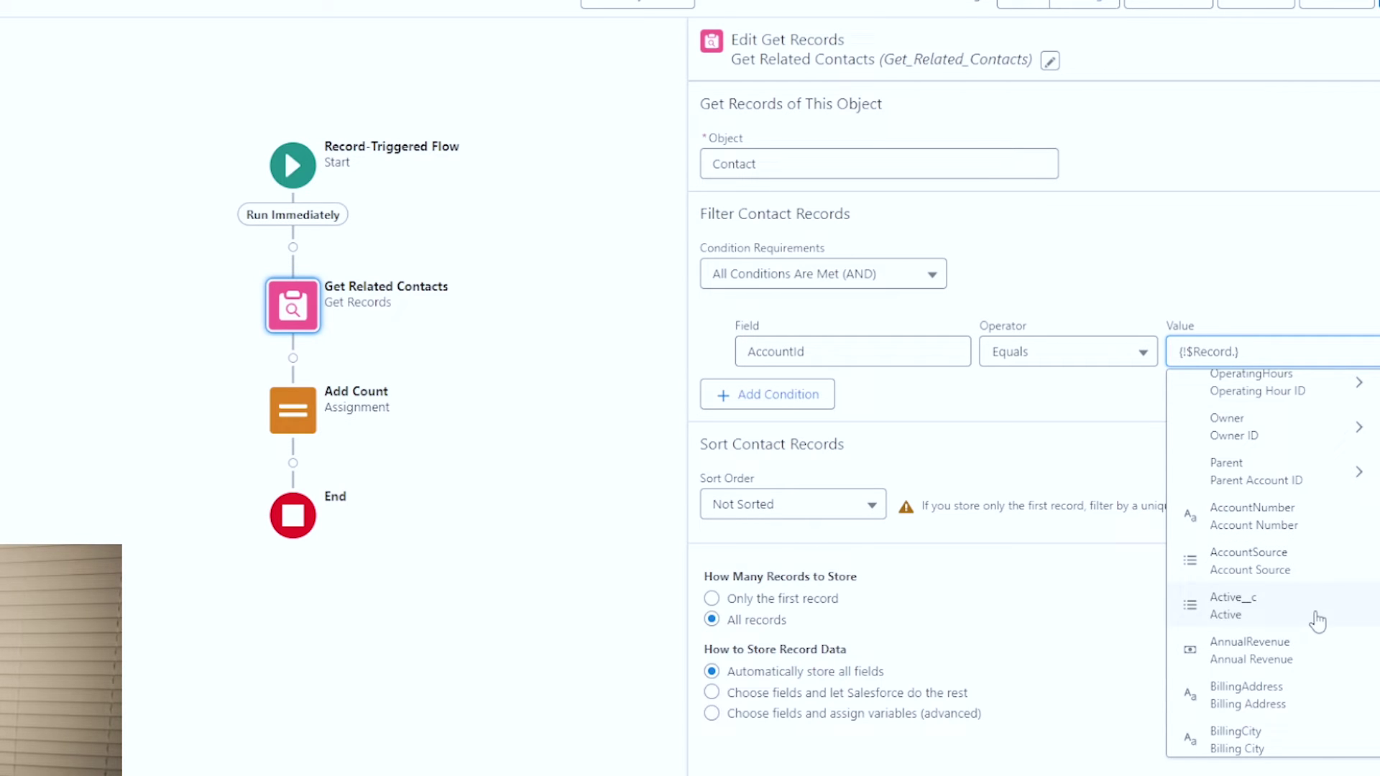
scroll(1317, 620, "down", 2)
scroll(1317, 620, "up", 3)
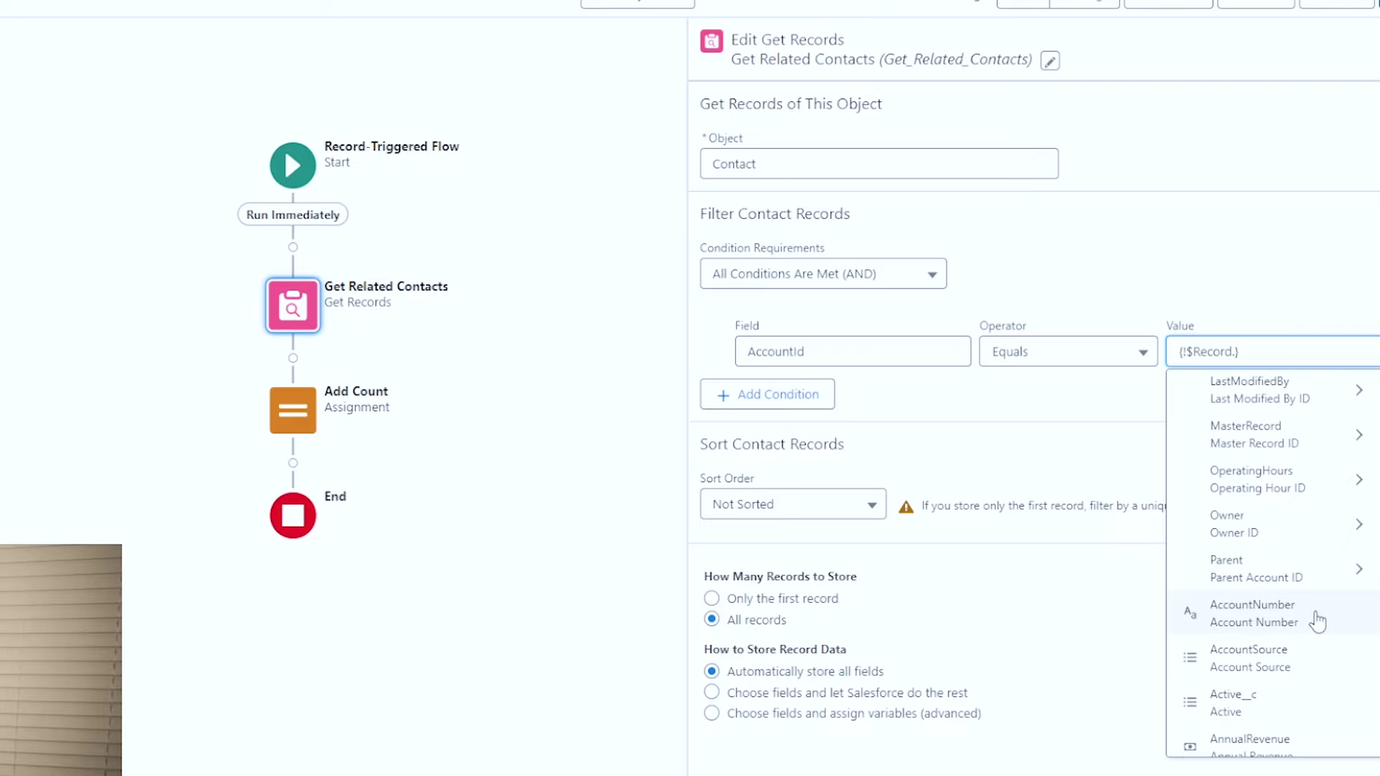
type("id")
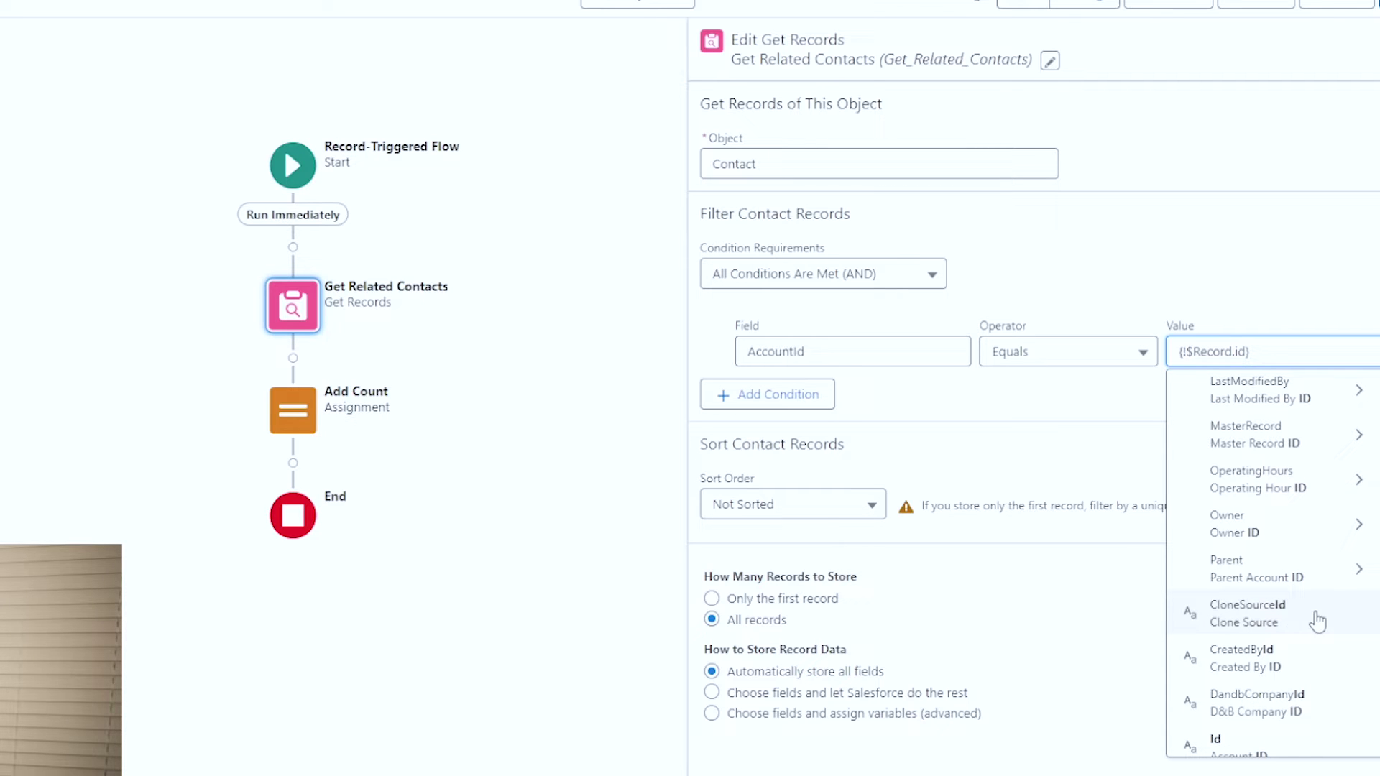
scroll(1262, 618, "down", 1)
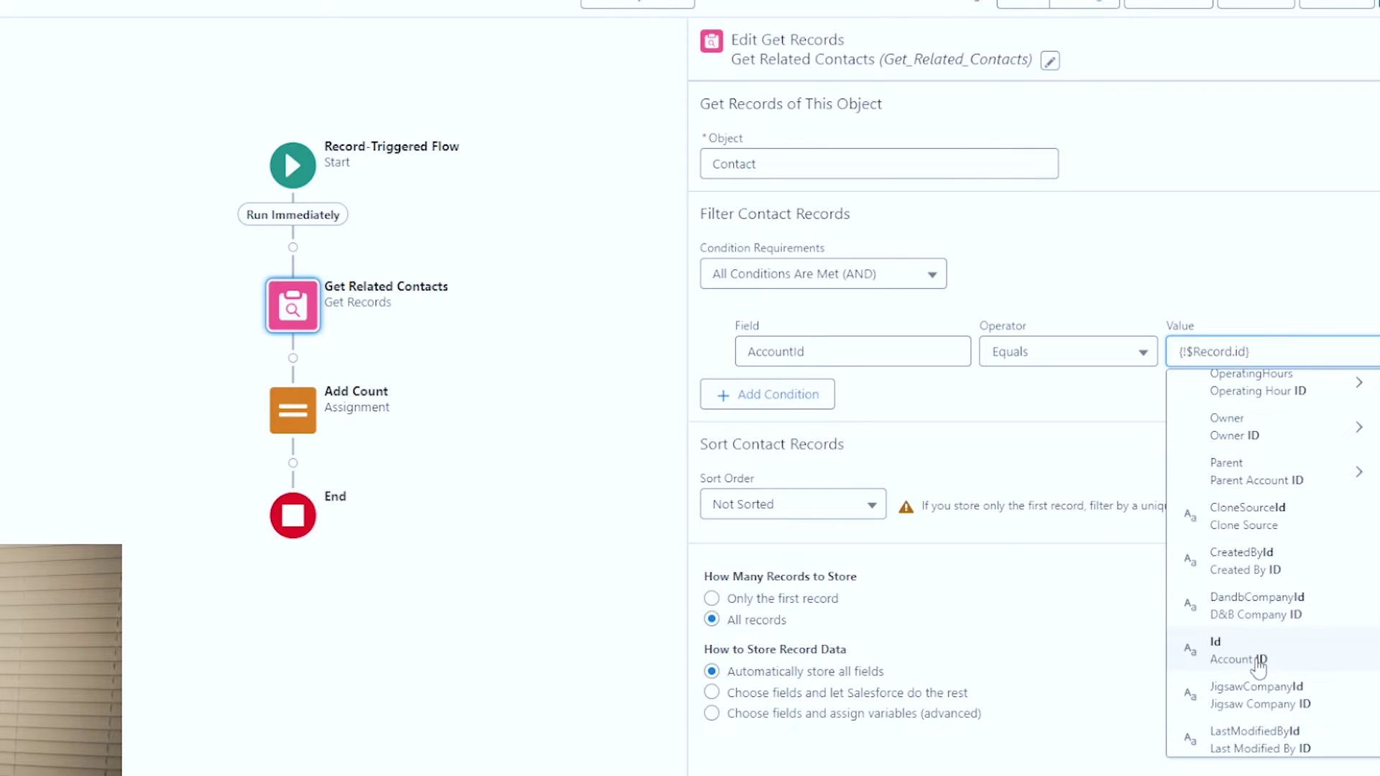
left_click(1256, 662)
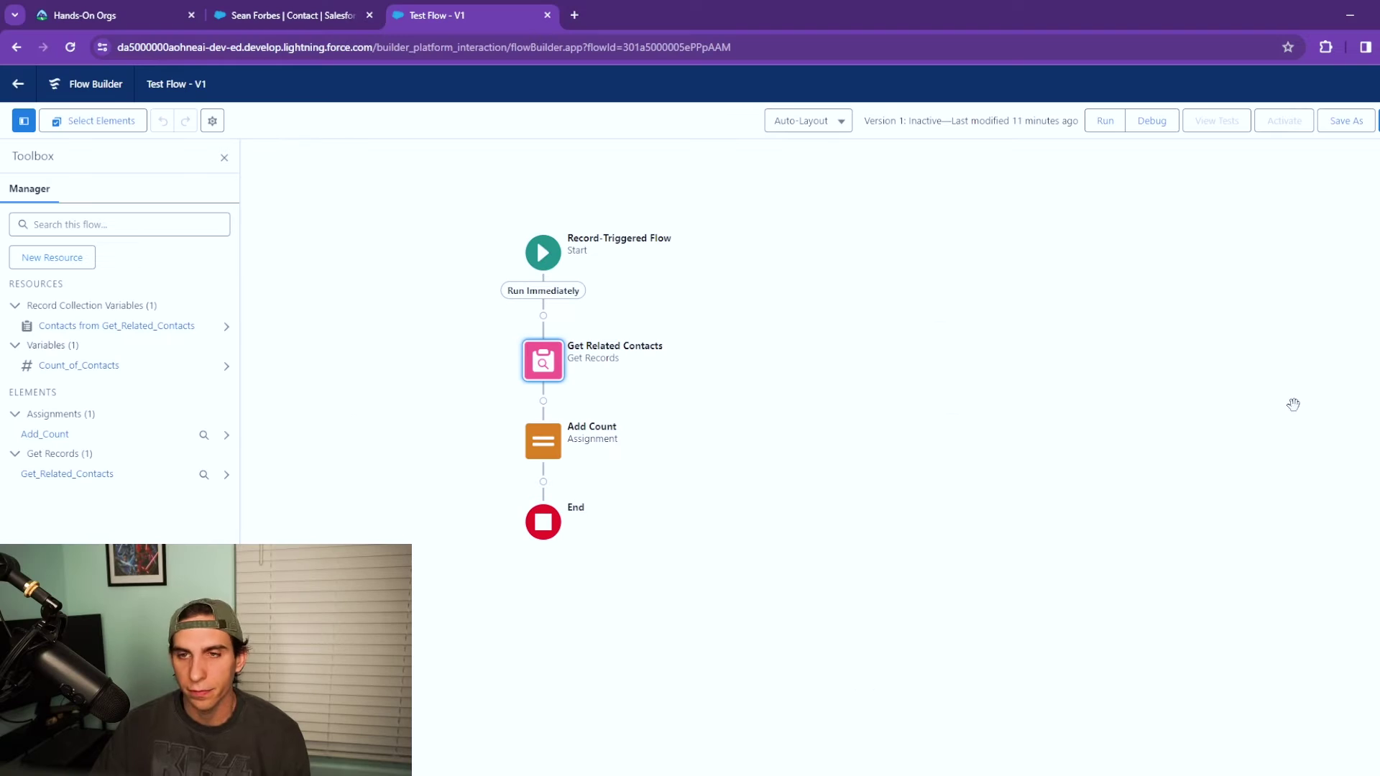
left_click_drag(856, 514, 955, 434)
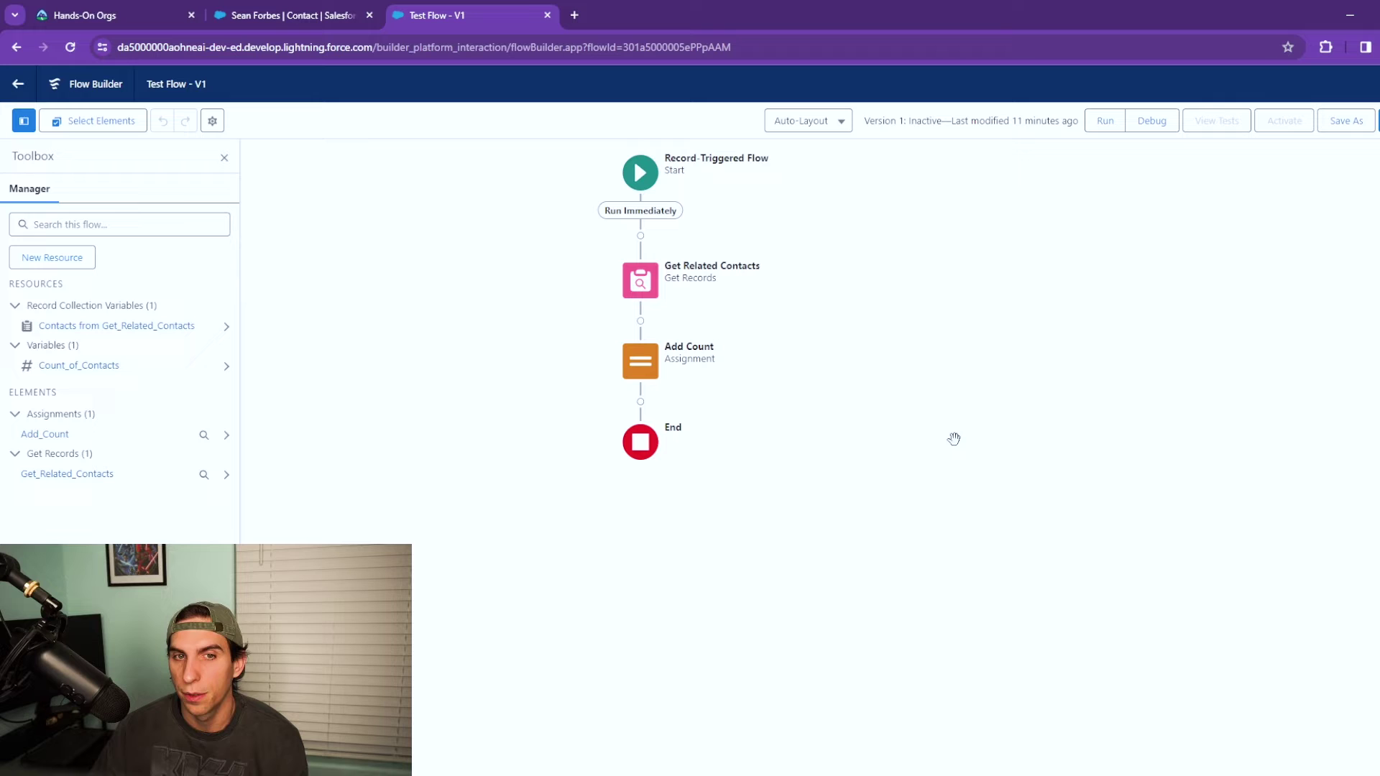
left_click(100, 367)
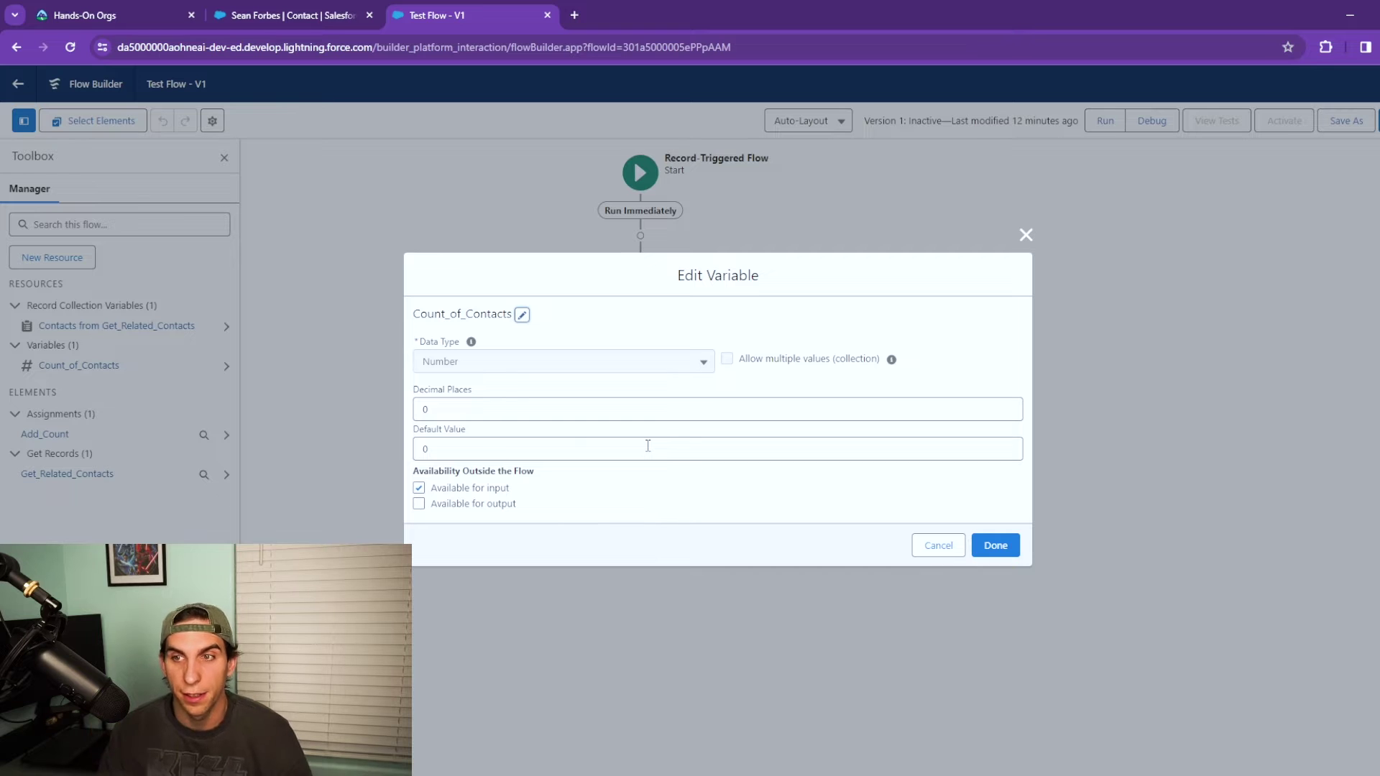
left_click(1026, 234)
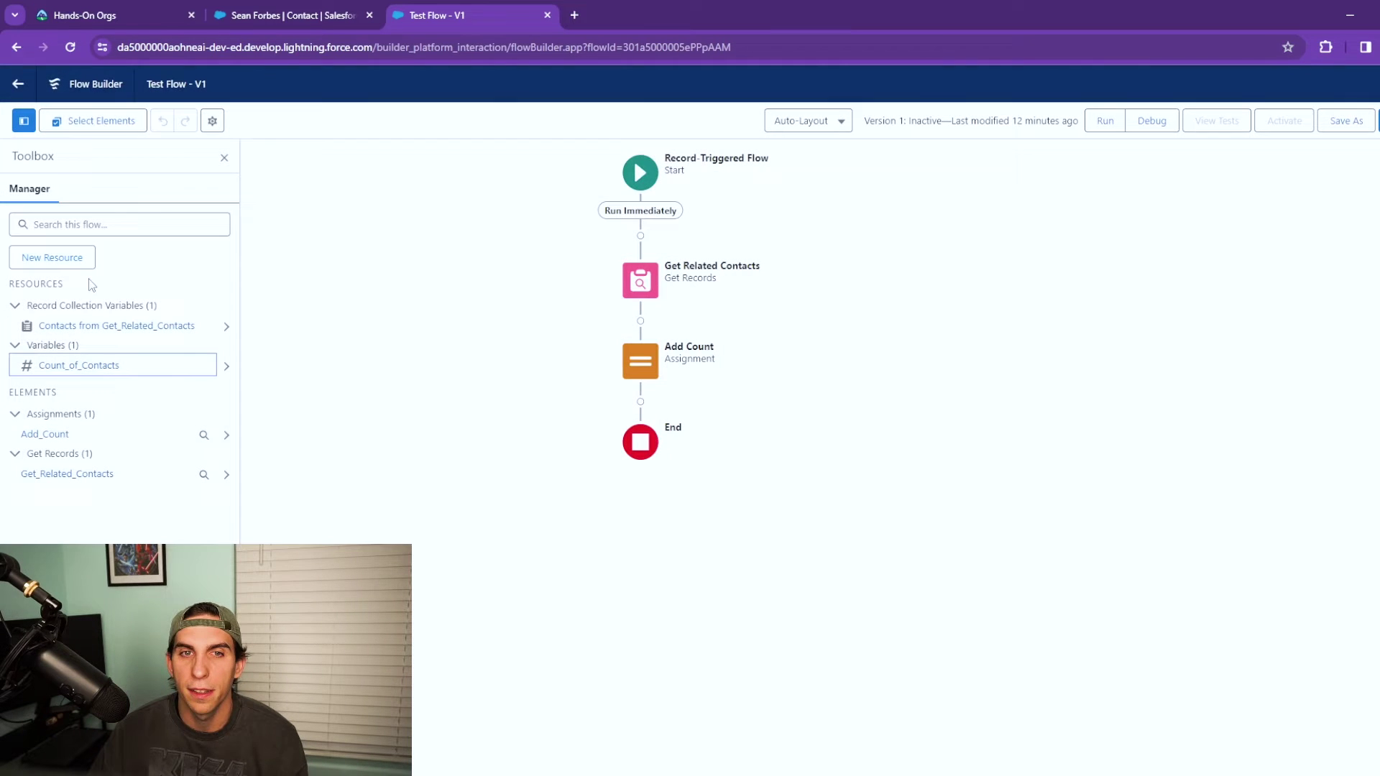
Start a trial Number variable named 'dfdfd' as a new resource
left_click(48, 259)
left_click(552, 370)
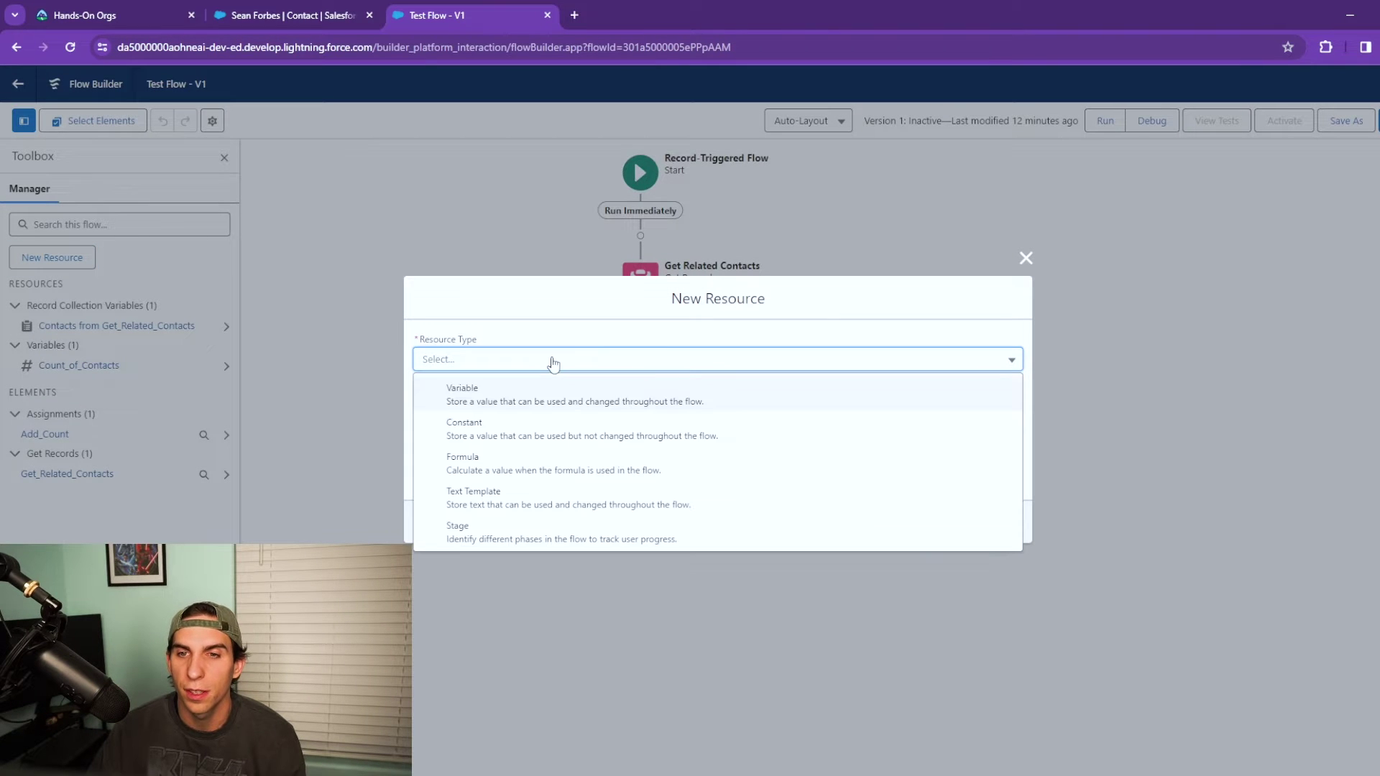
left_click(444, 399)
left_click(476, 385)
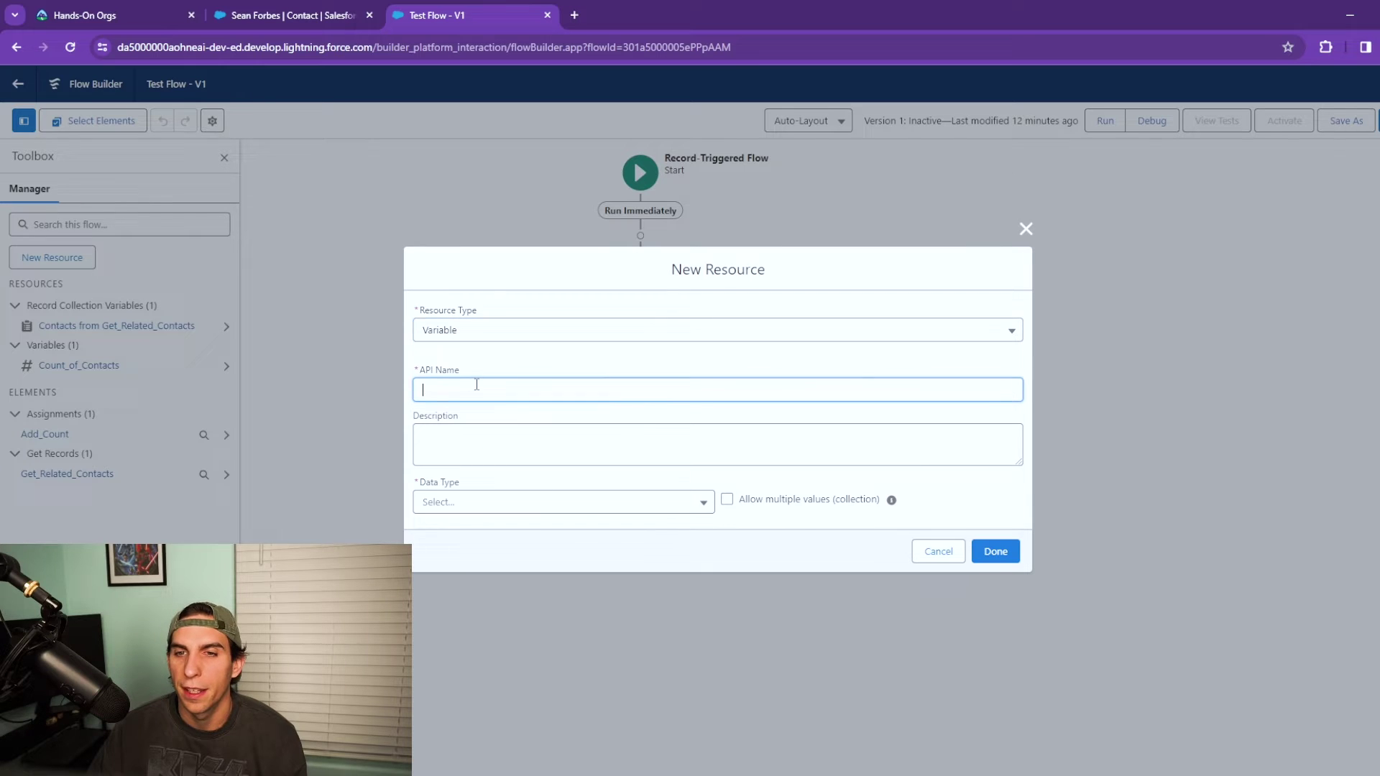
type("dfdfd")
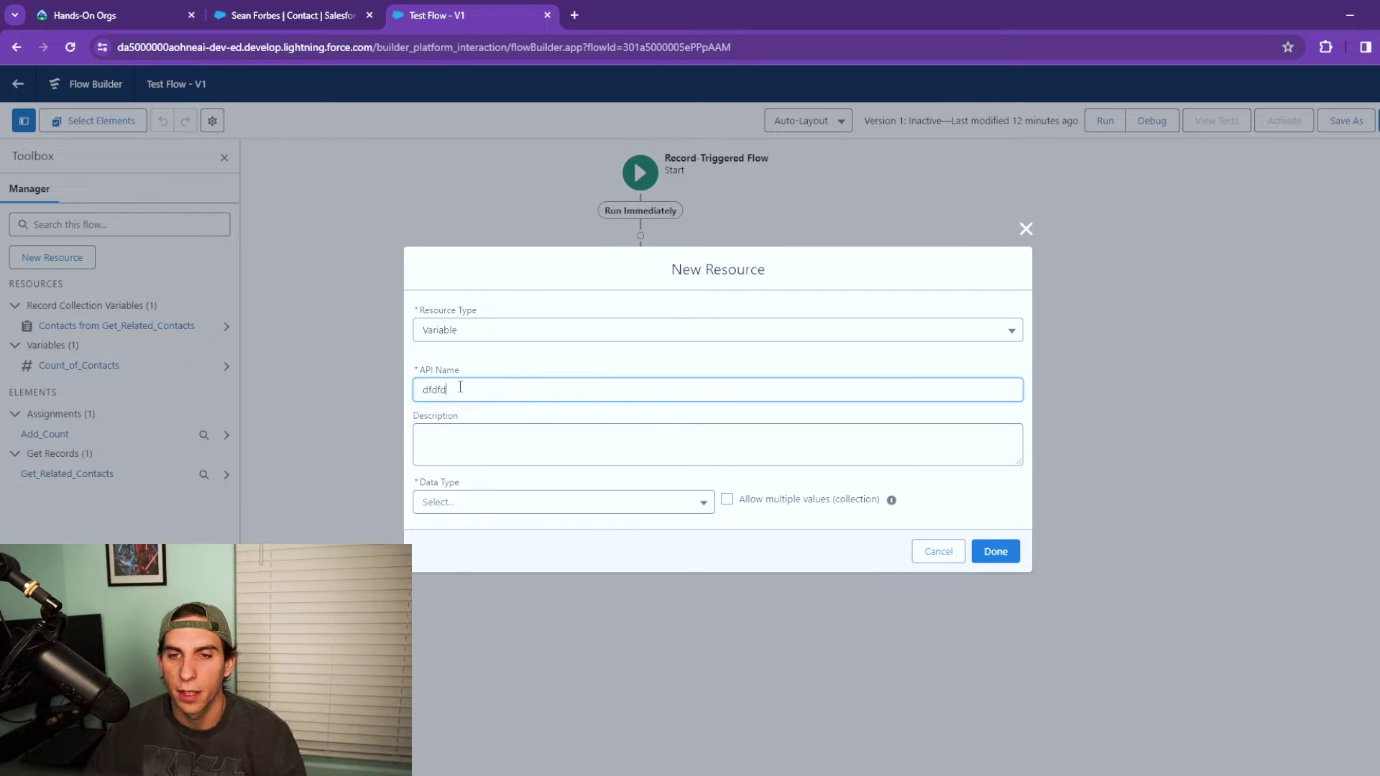
left_click(478, 503)
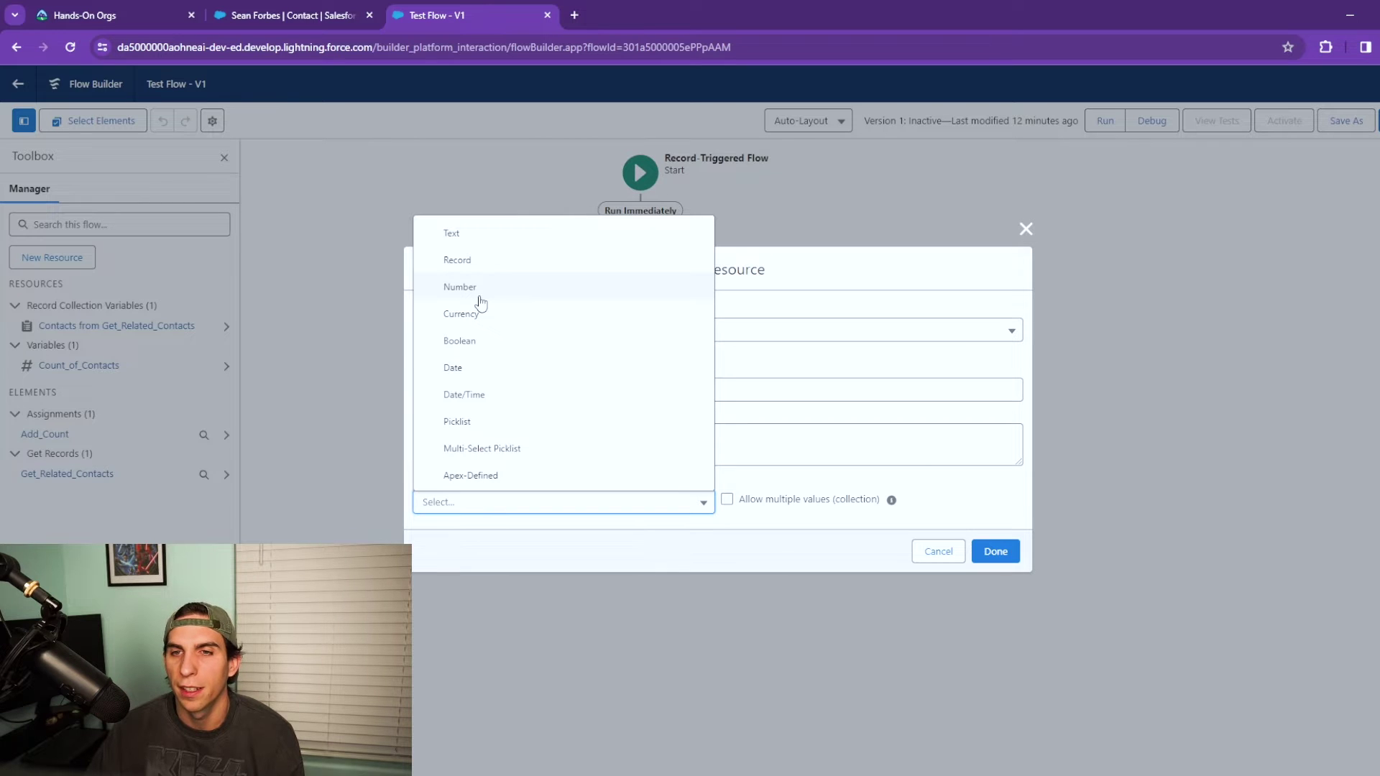
left_click(460, 288)
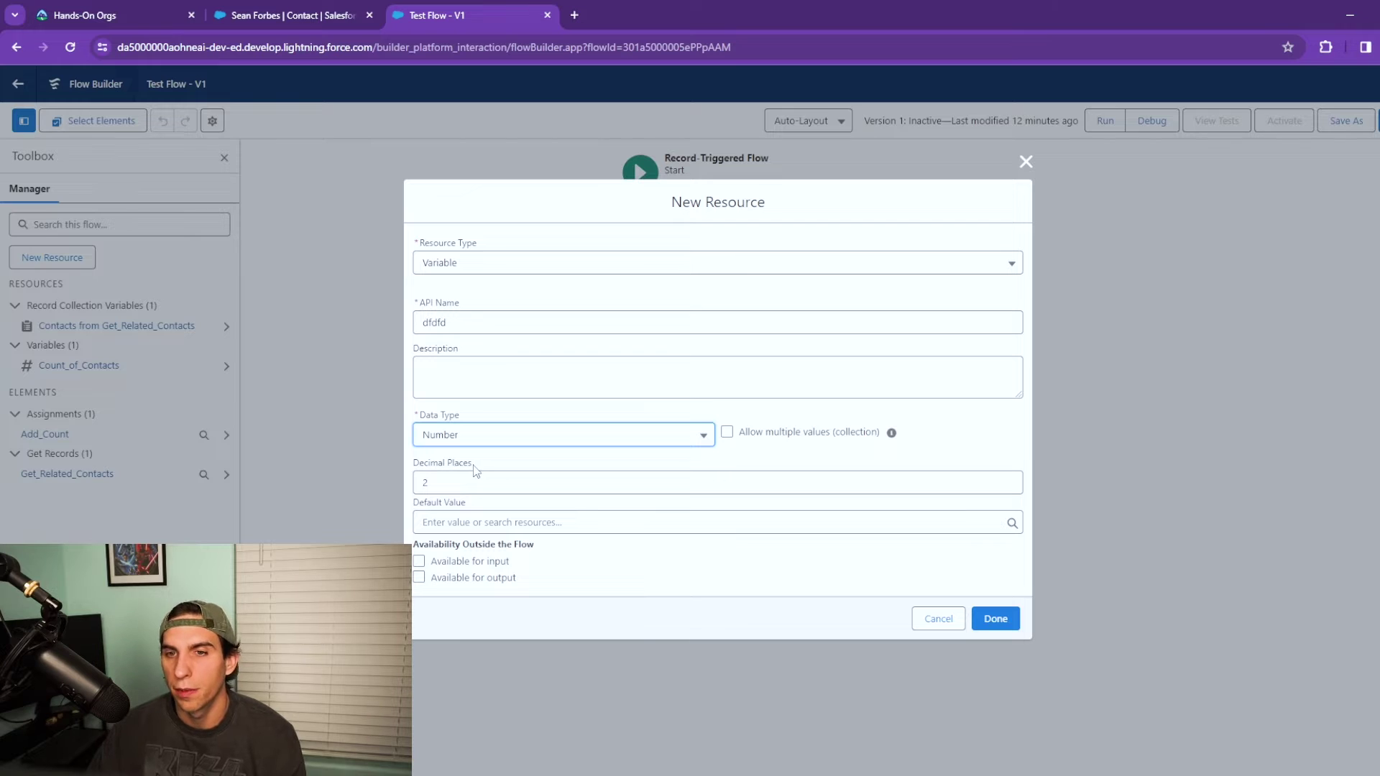
Give the trial variable 0 decimal places, default value 0 and input availability, then cancel it
left_click(463, 485)
key("BackSpace")
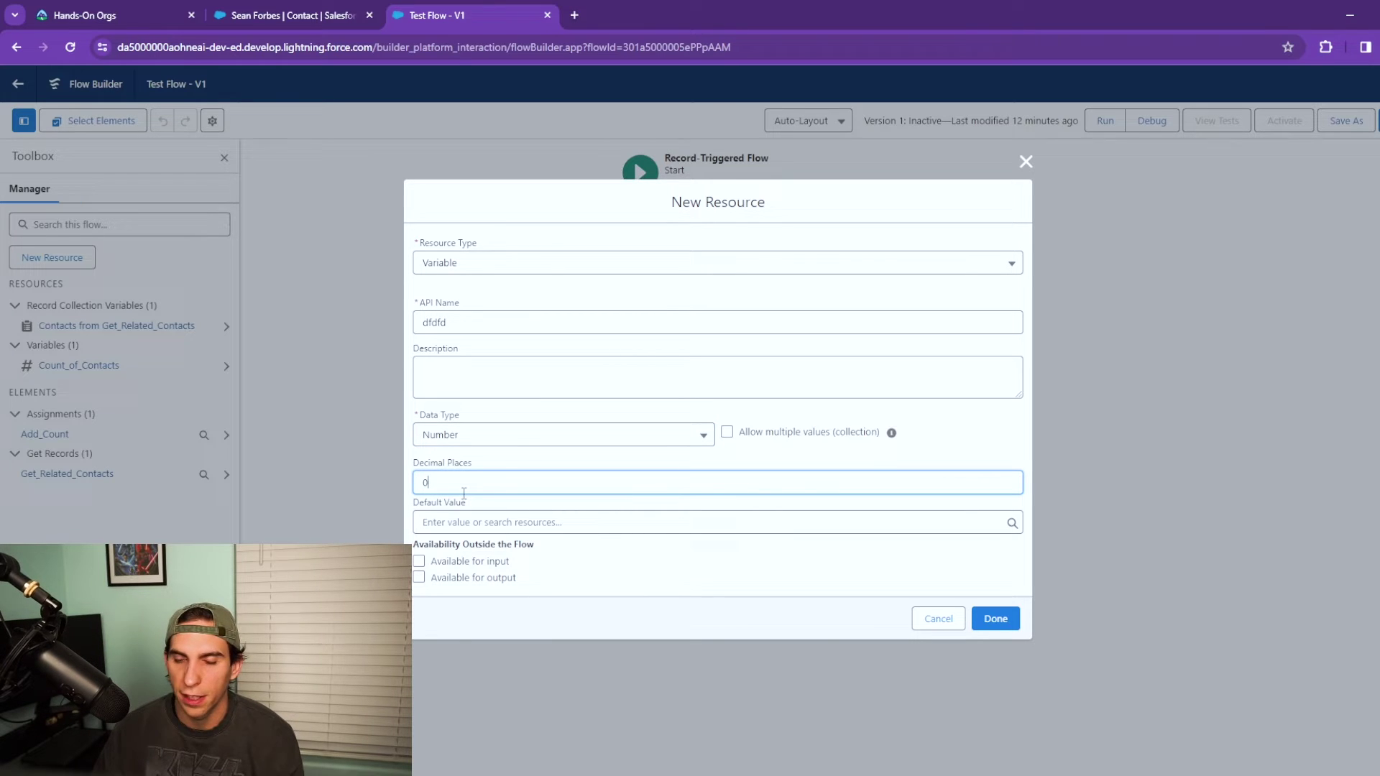
left_click(486, 520)
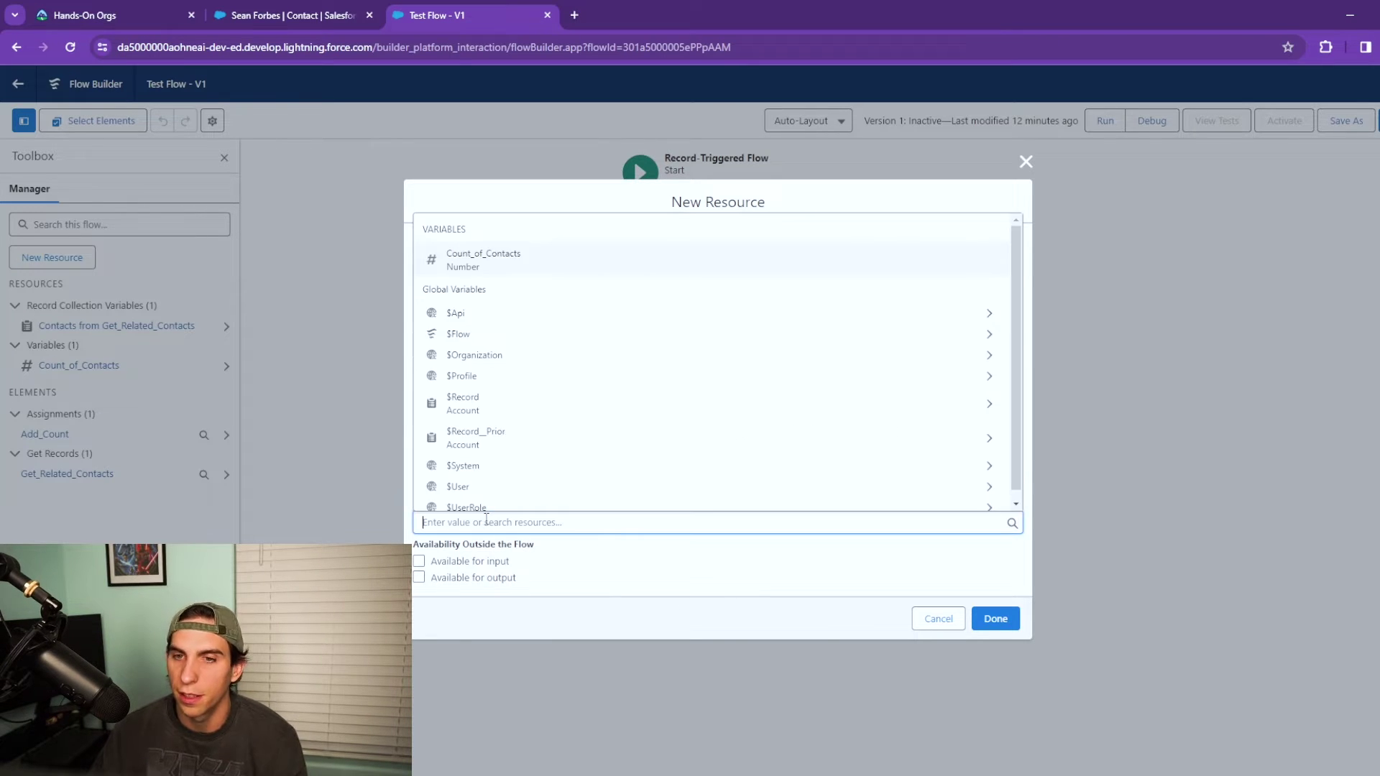
left_click(668, 564)
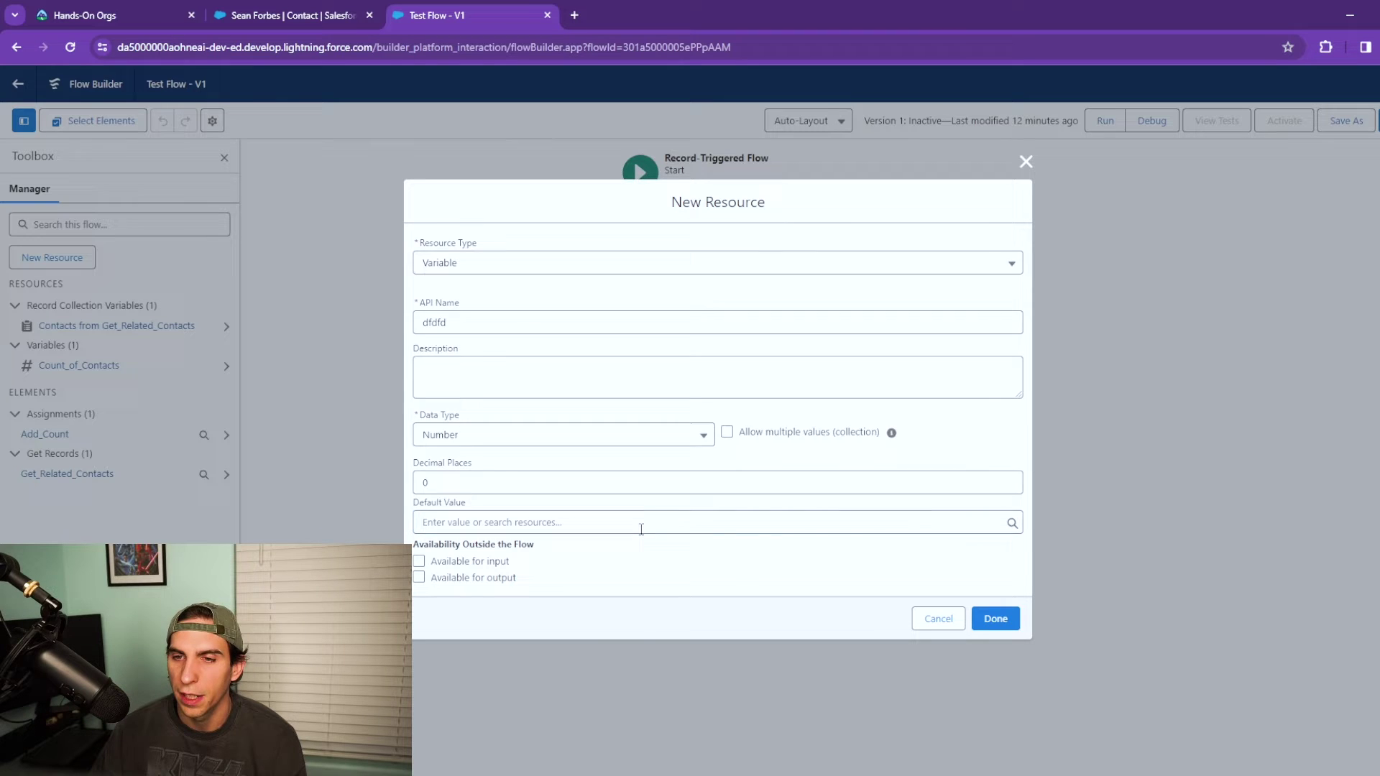
left_click(641, 529)
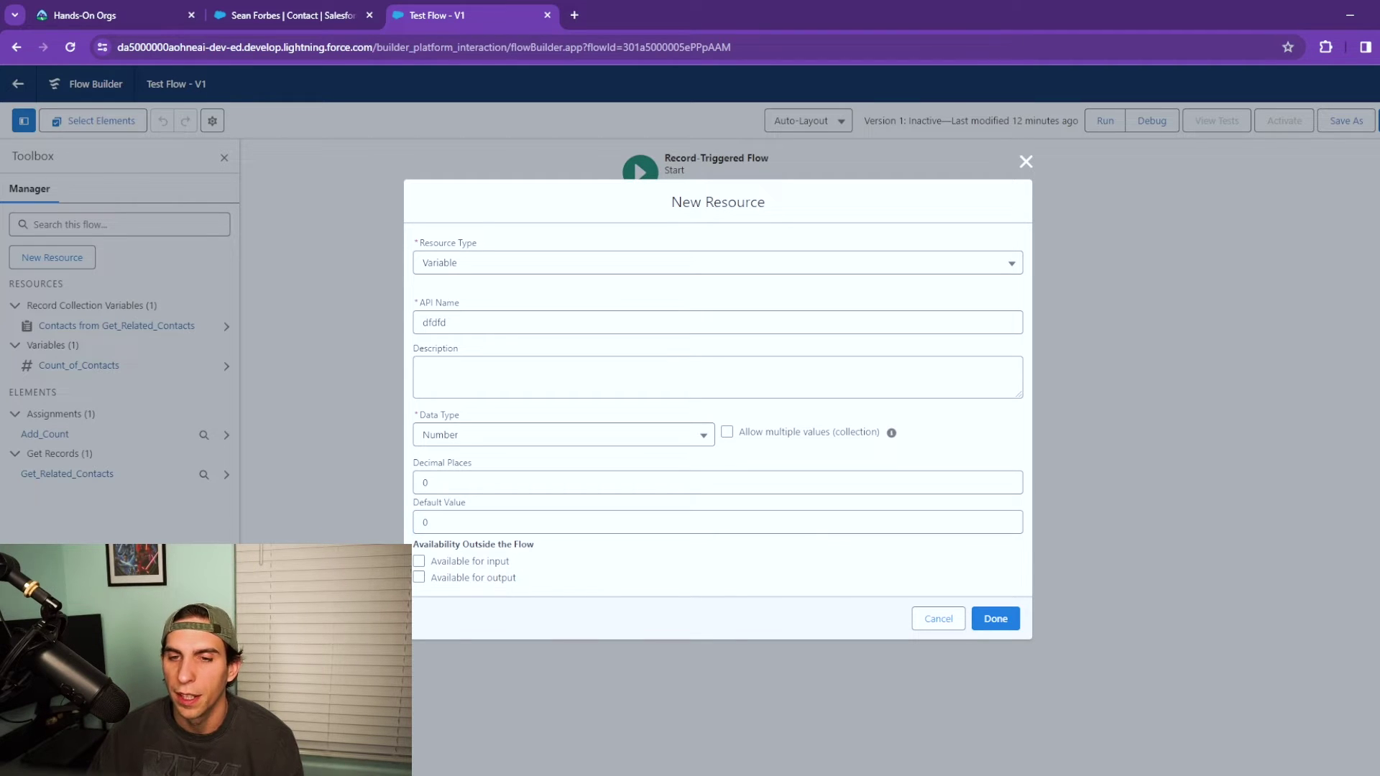
left_click(419, 561)
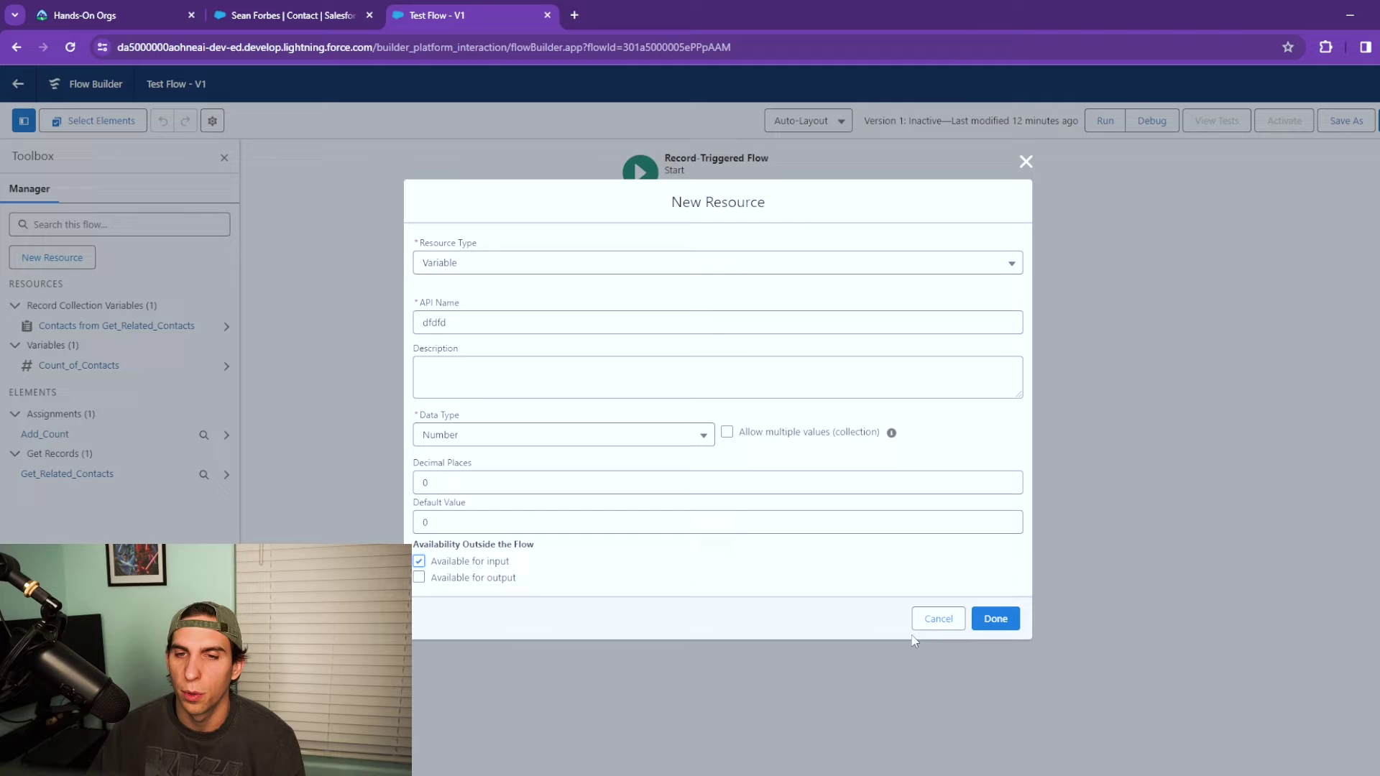
left_click(938, 618)
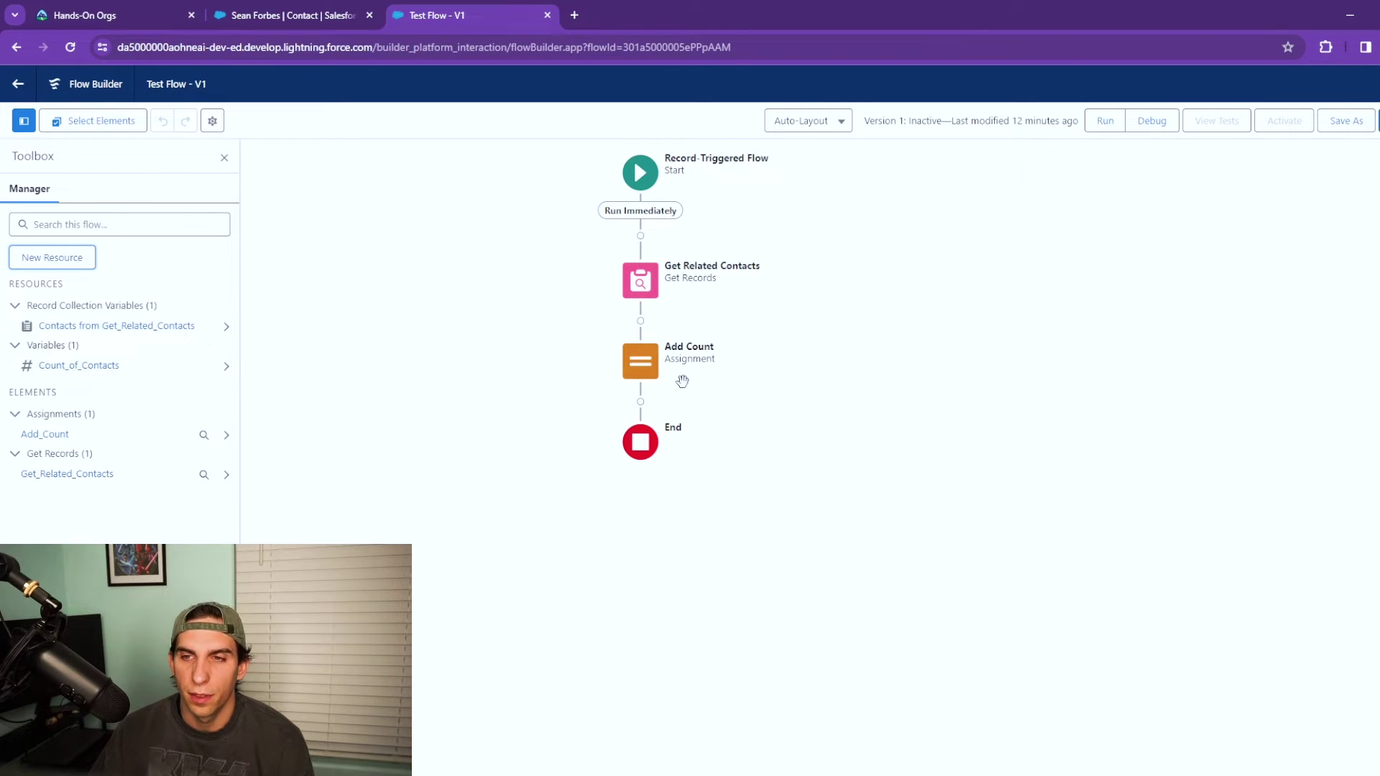
Make Add Count assign Count_of_Contacts Equals Count of Contacts from Get_Related_Contacts
left_click(640, 361)
left_click(688, 512)
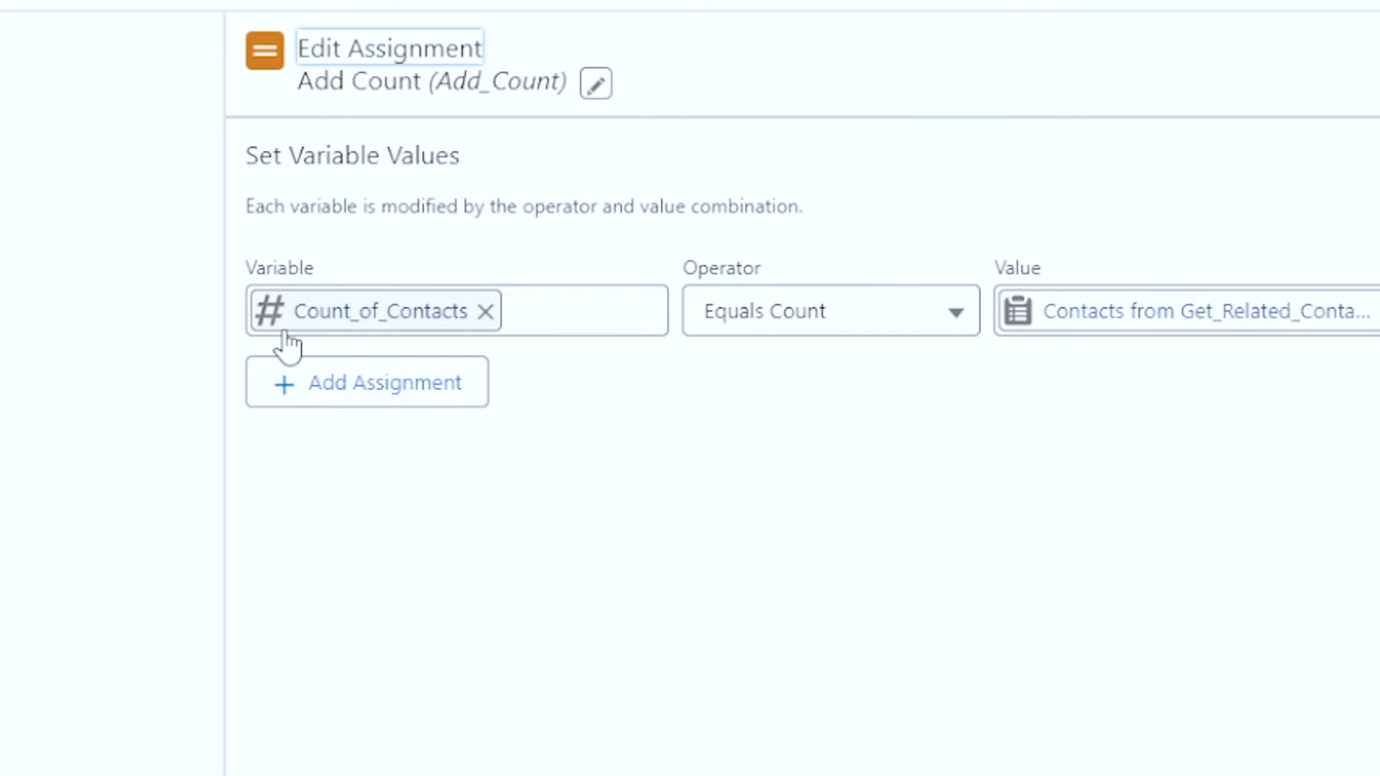
left_click(908, 316)
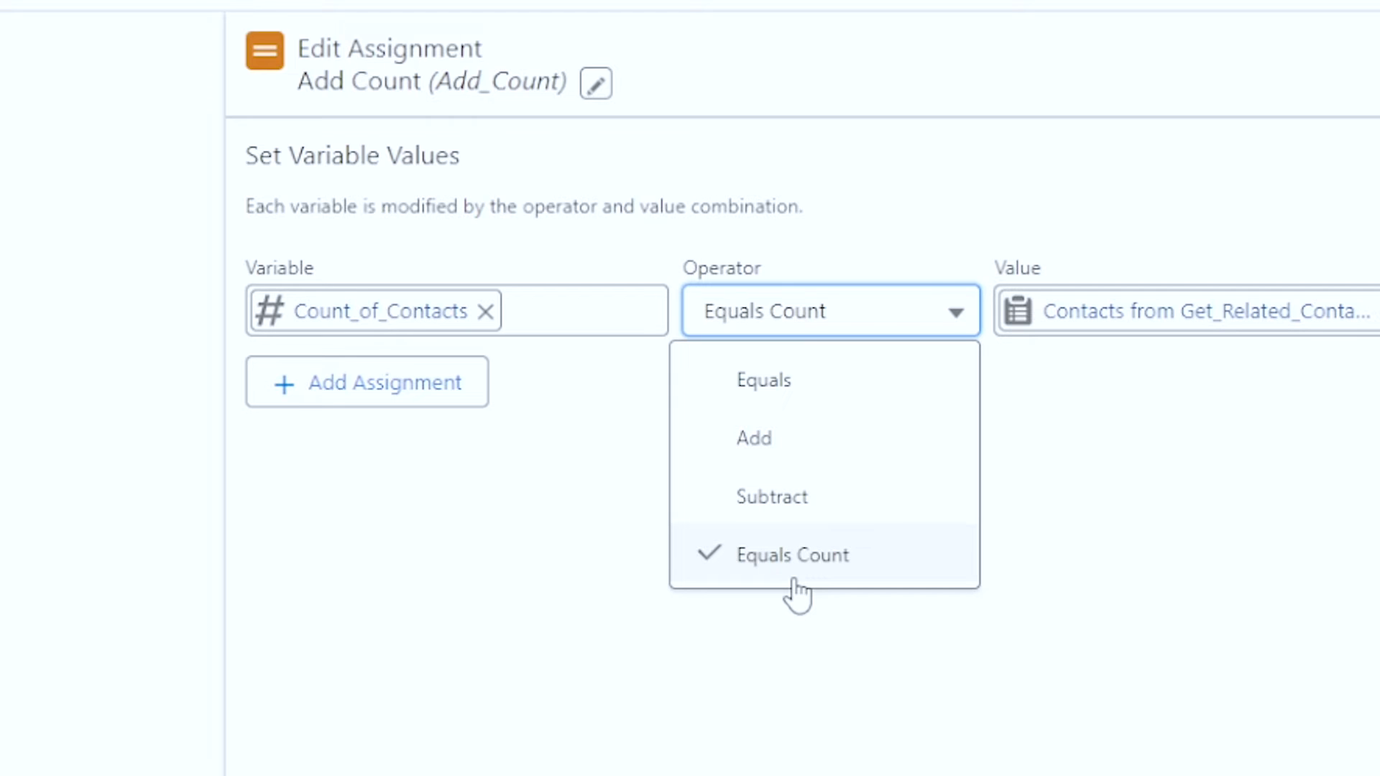
left_click(832, 709)
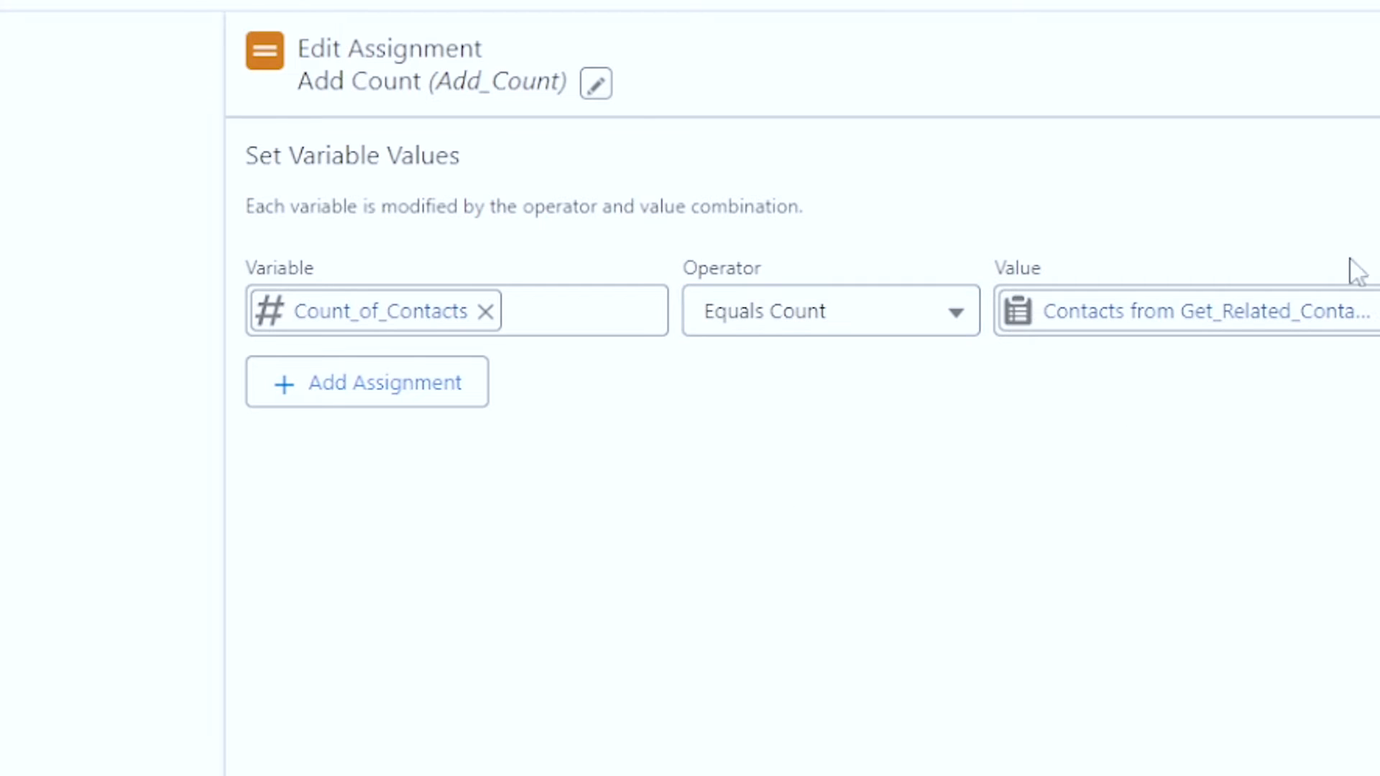
left_click(1368, 310)
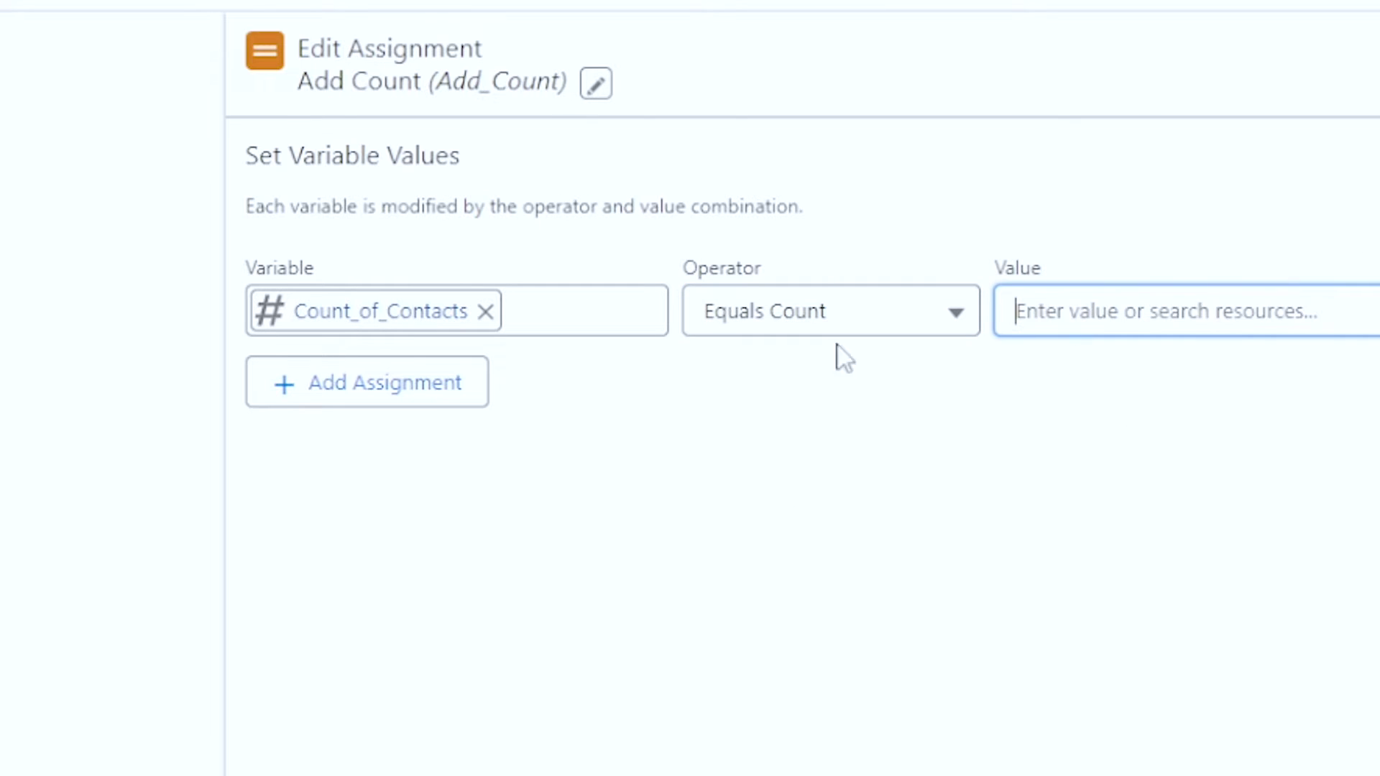
left_click(1127, 311)
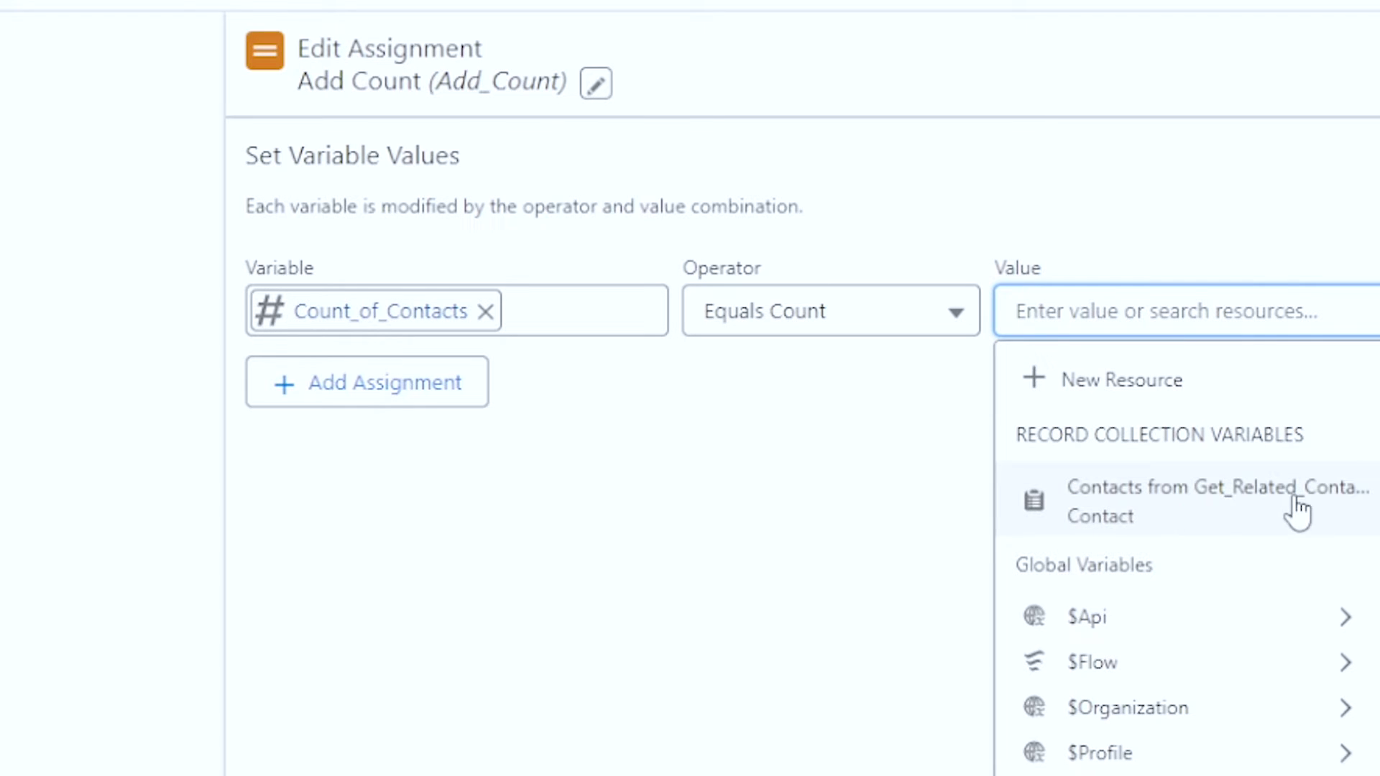
left_click(1179, 501)
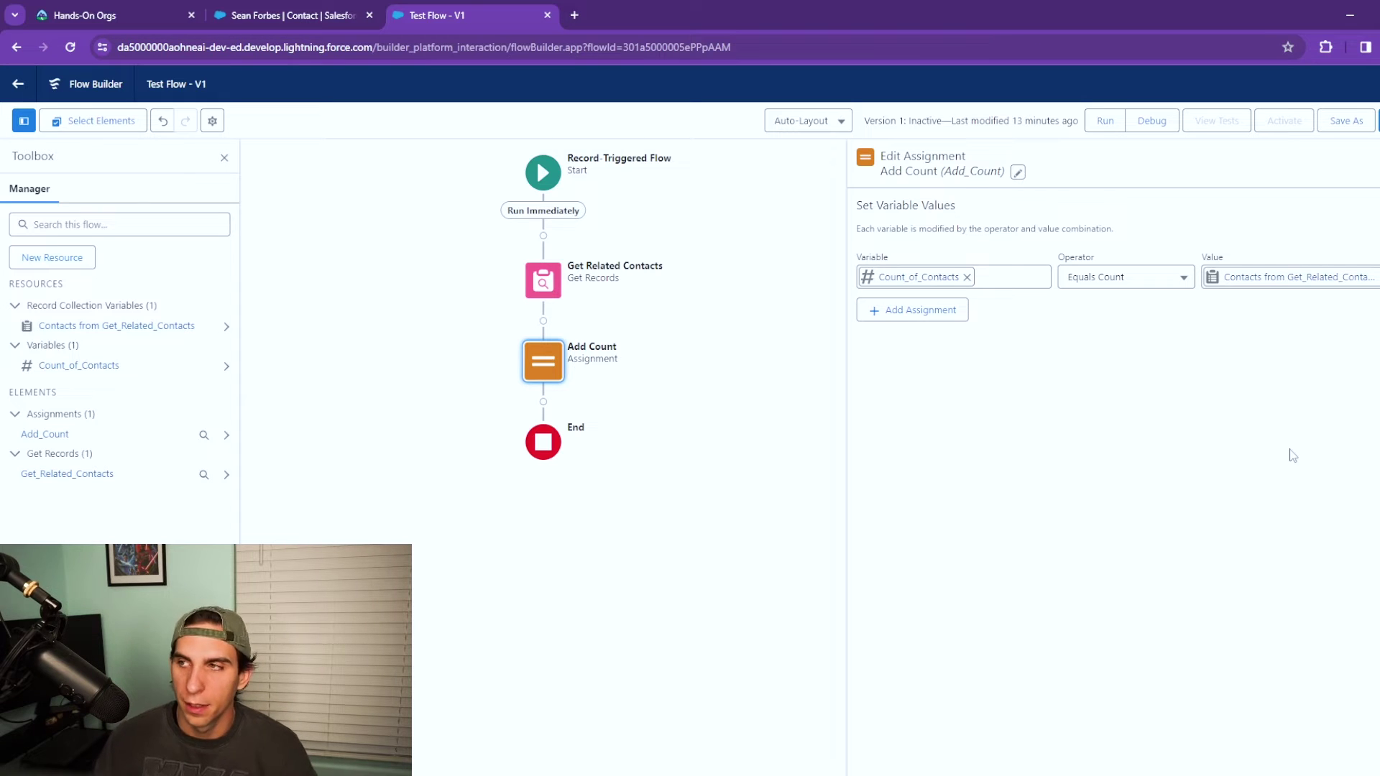
left_click(773, 403)
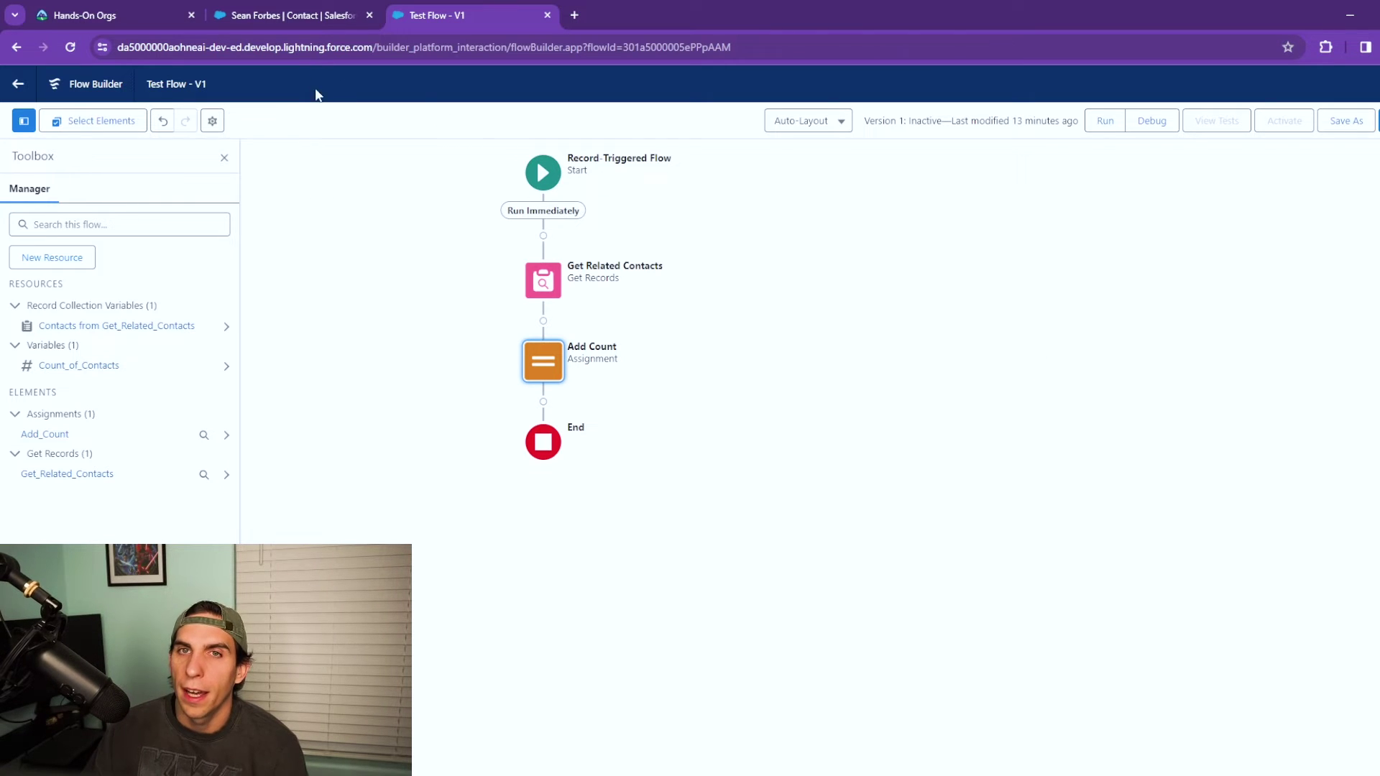
Open the Edge Communications account from the contact record to see its 2 contacts
left_click(302, 16)
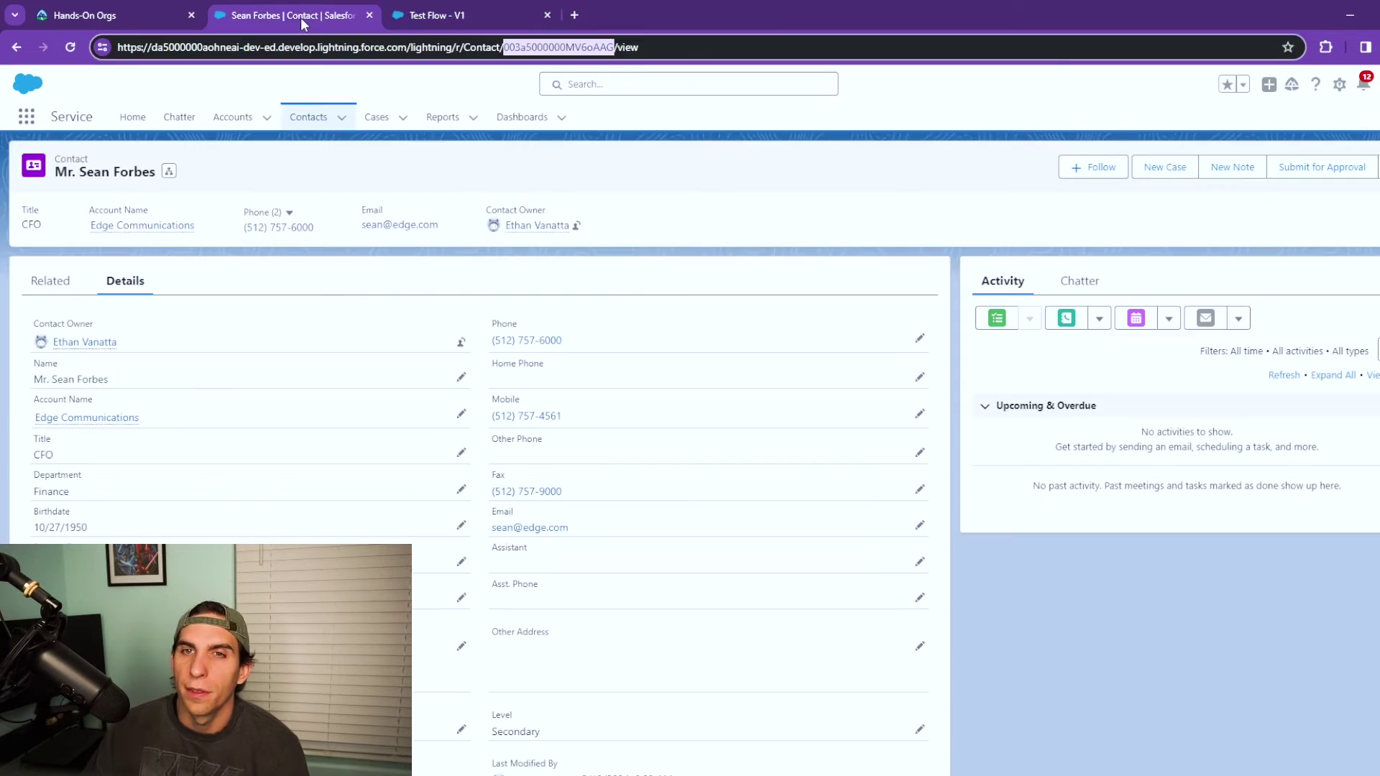
left_click(108, 419)
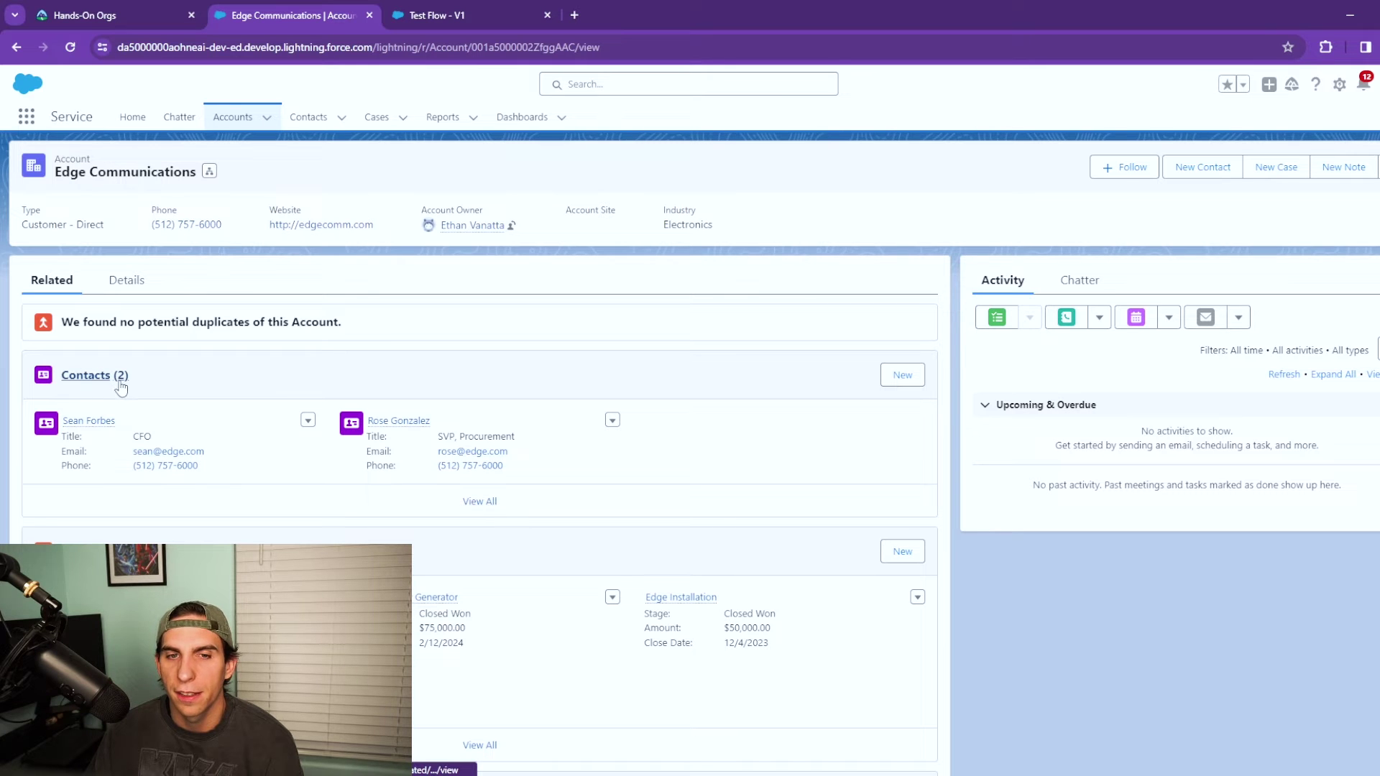
Save the flow and run a debug with Edge Communications as the triggering Account
left_click(510, 10)
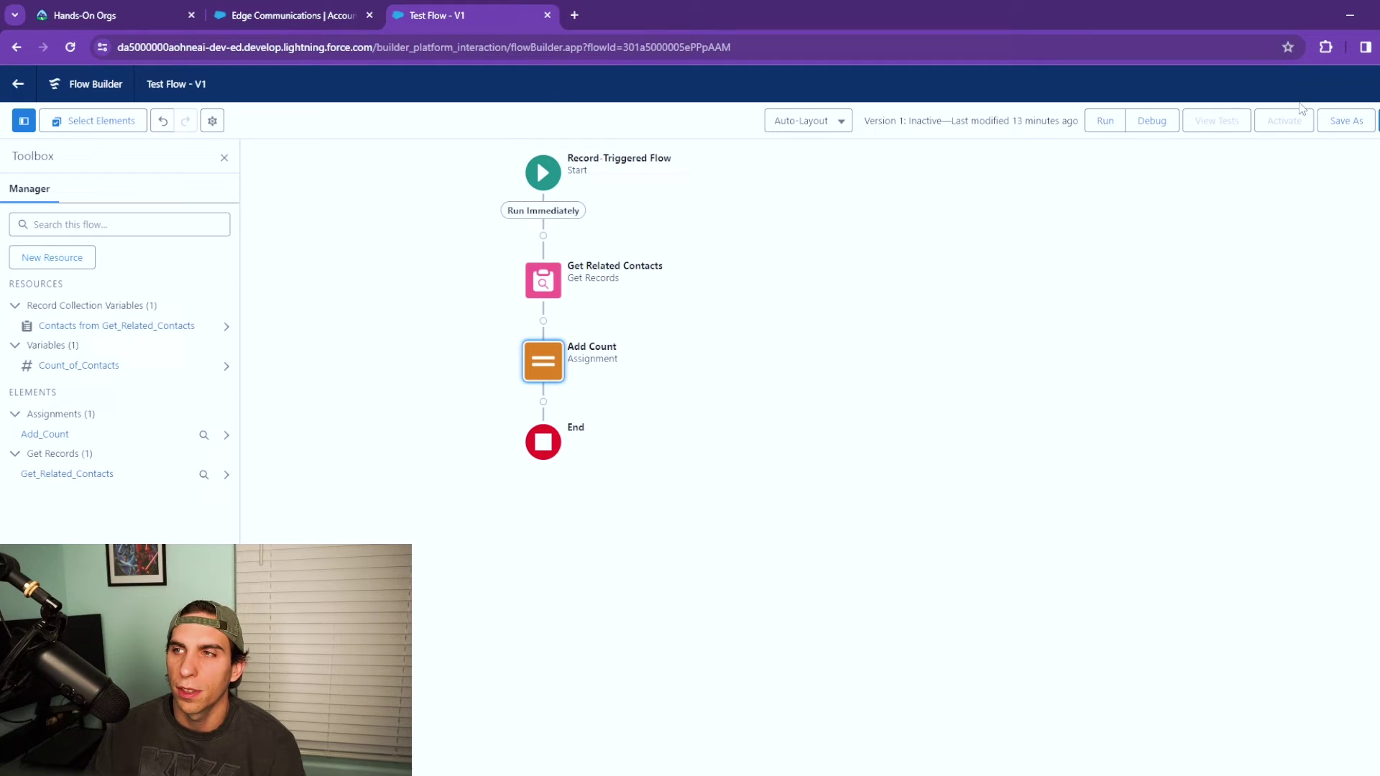
left_click(1158, 124)
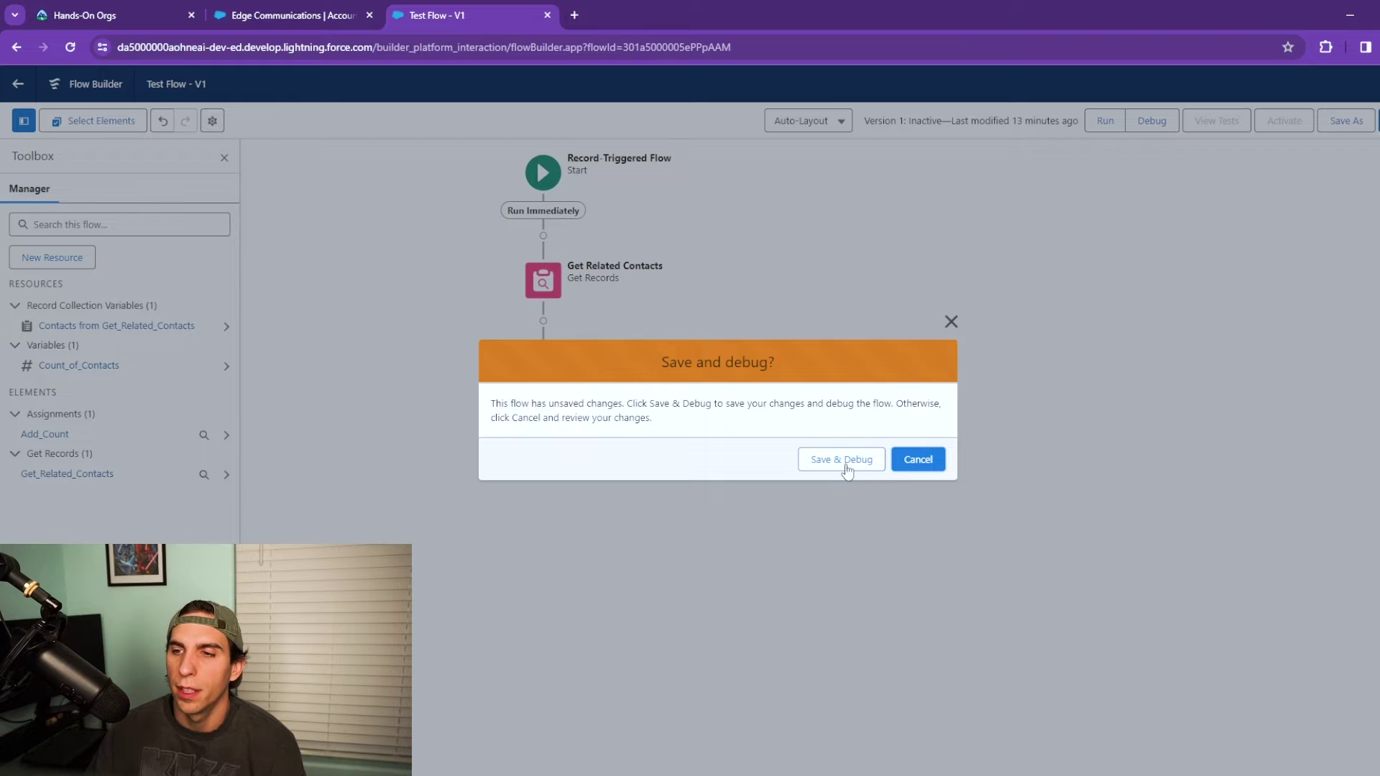
left_click(841, 459)
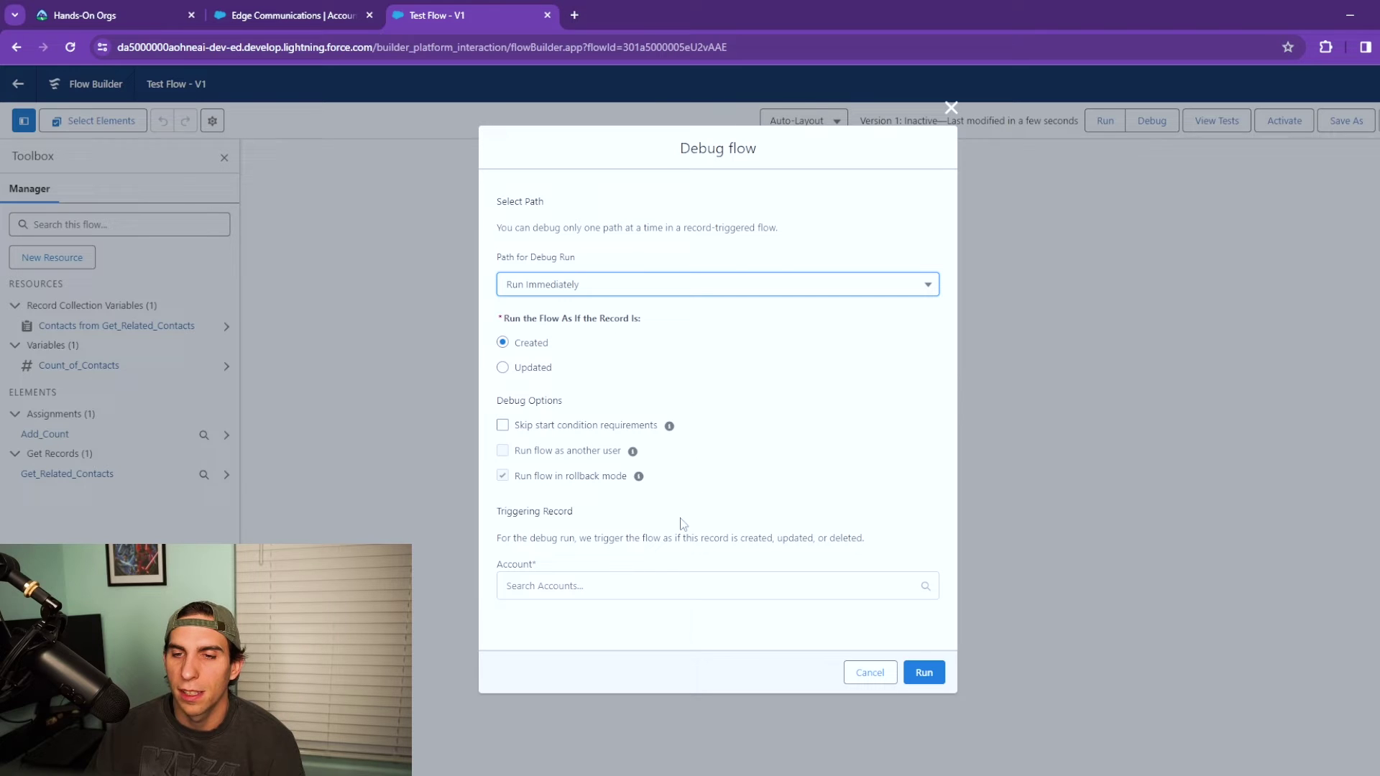
left_click(542, 585)
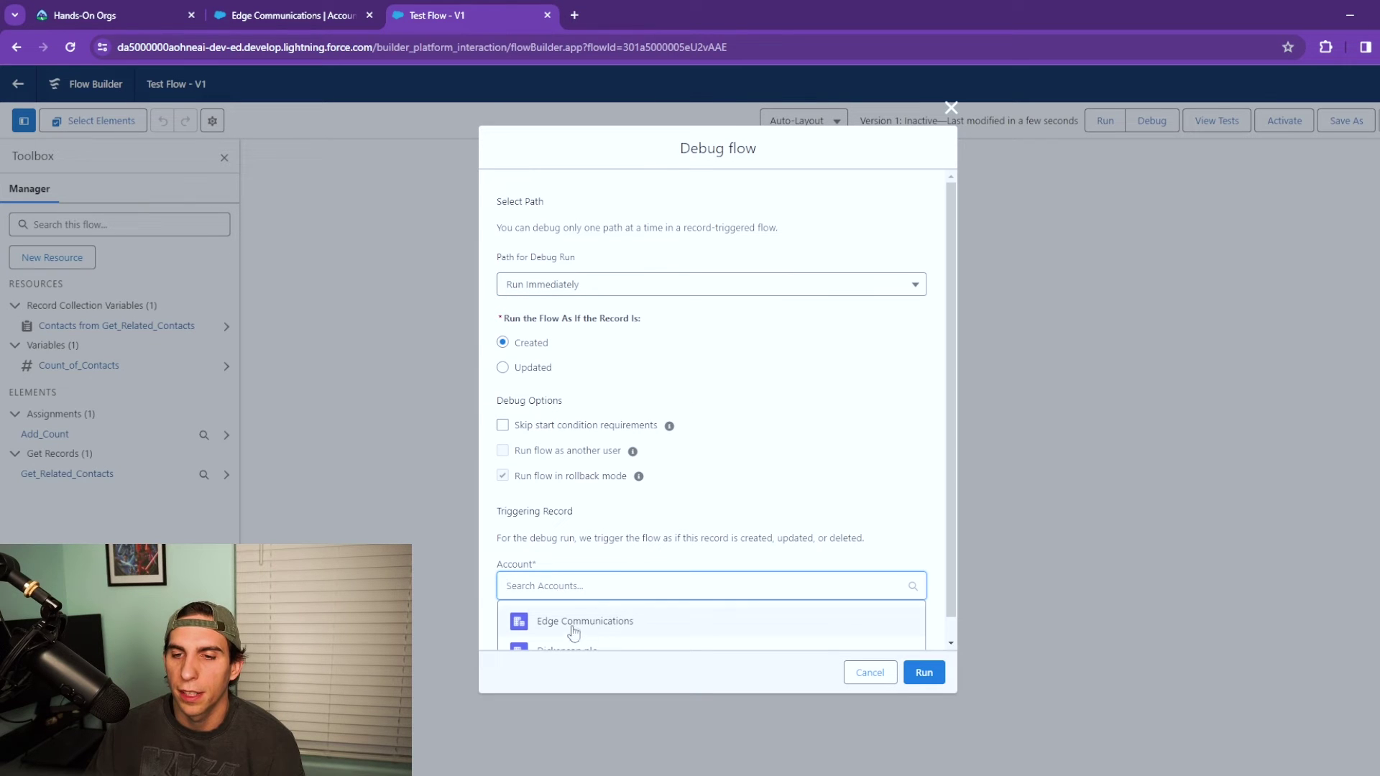
left_click(565, 627)
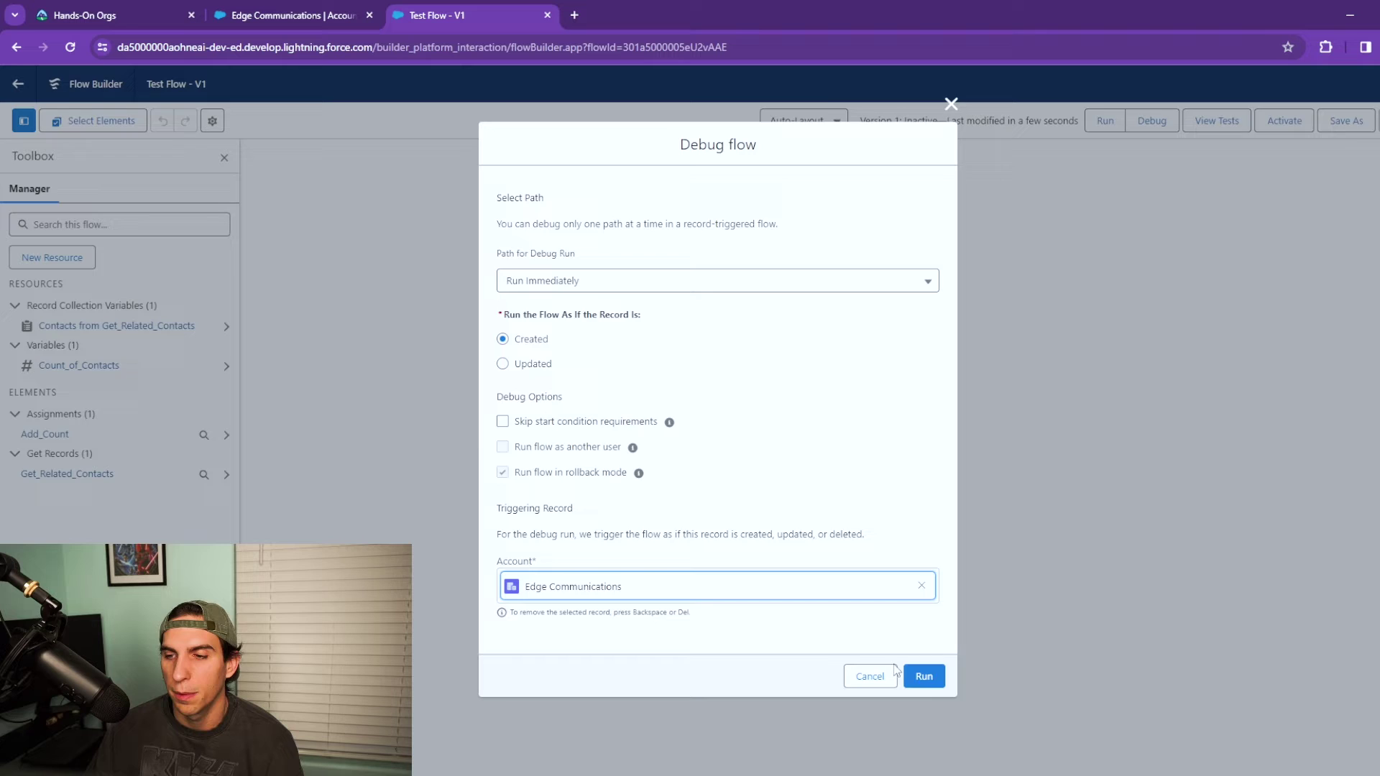
left_click(926, 678)
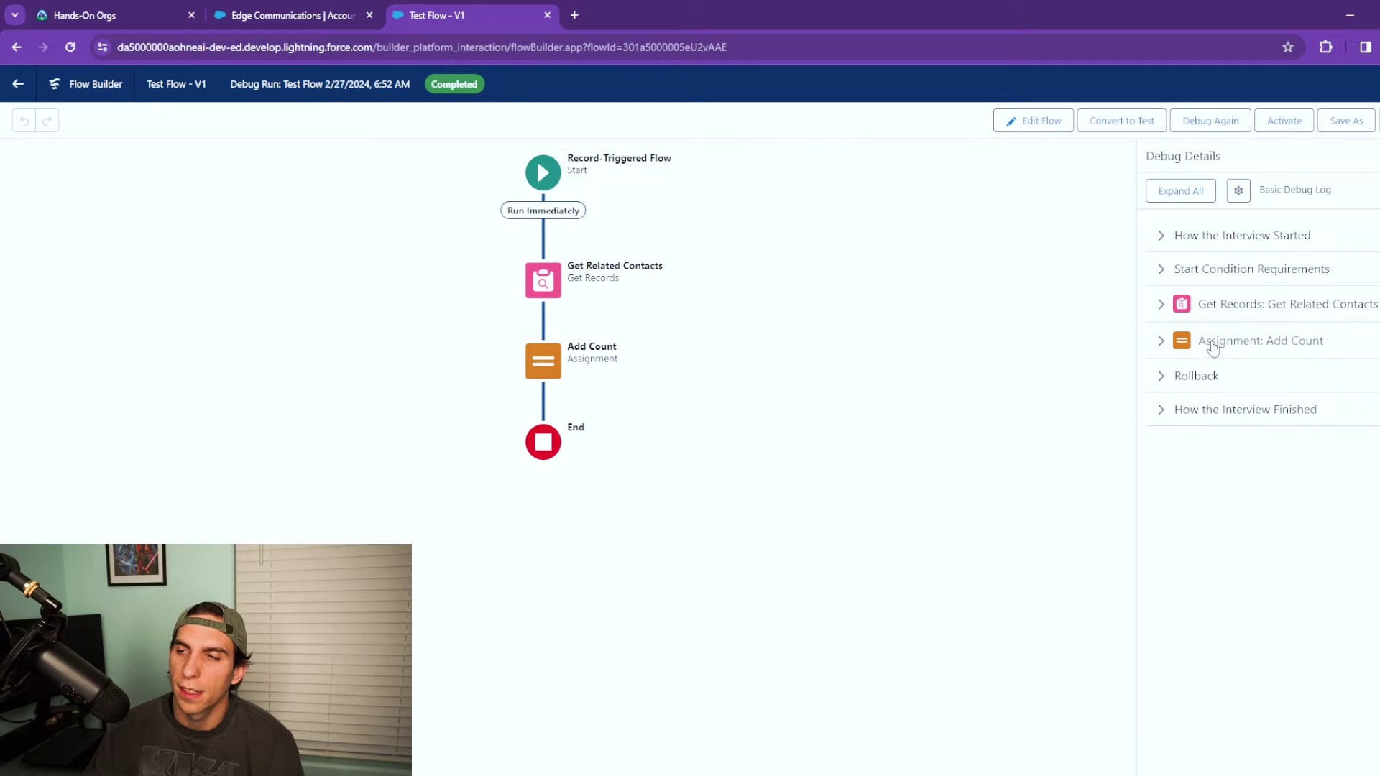
Expand the Add Count and Get Related Contacts debug details, showing Count_of_Contacts = 2
left_click(1161, 343)
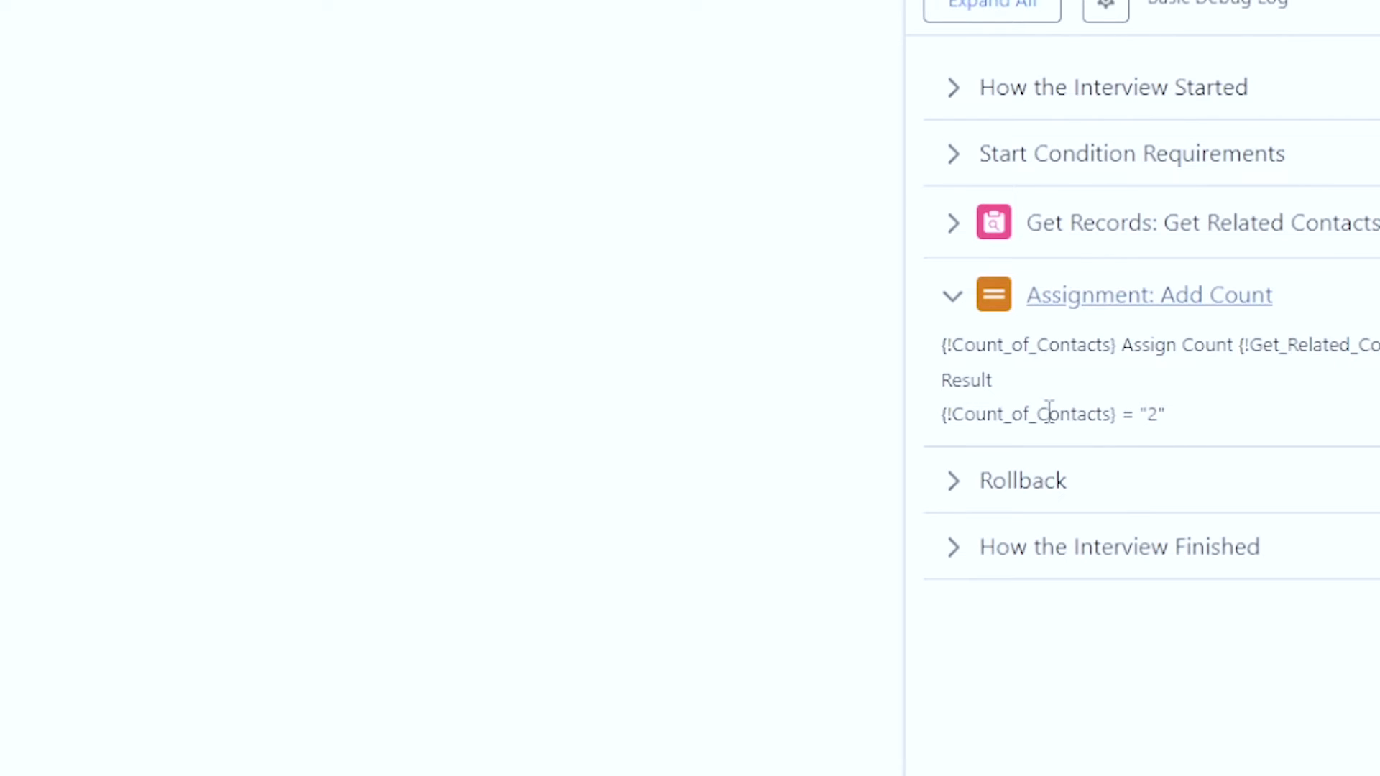
left_click(947, 226)
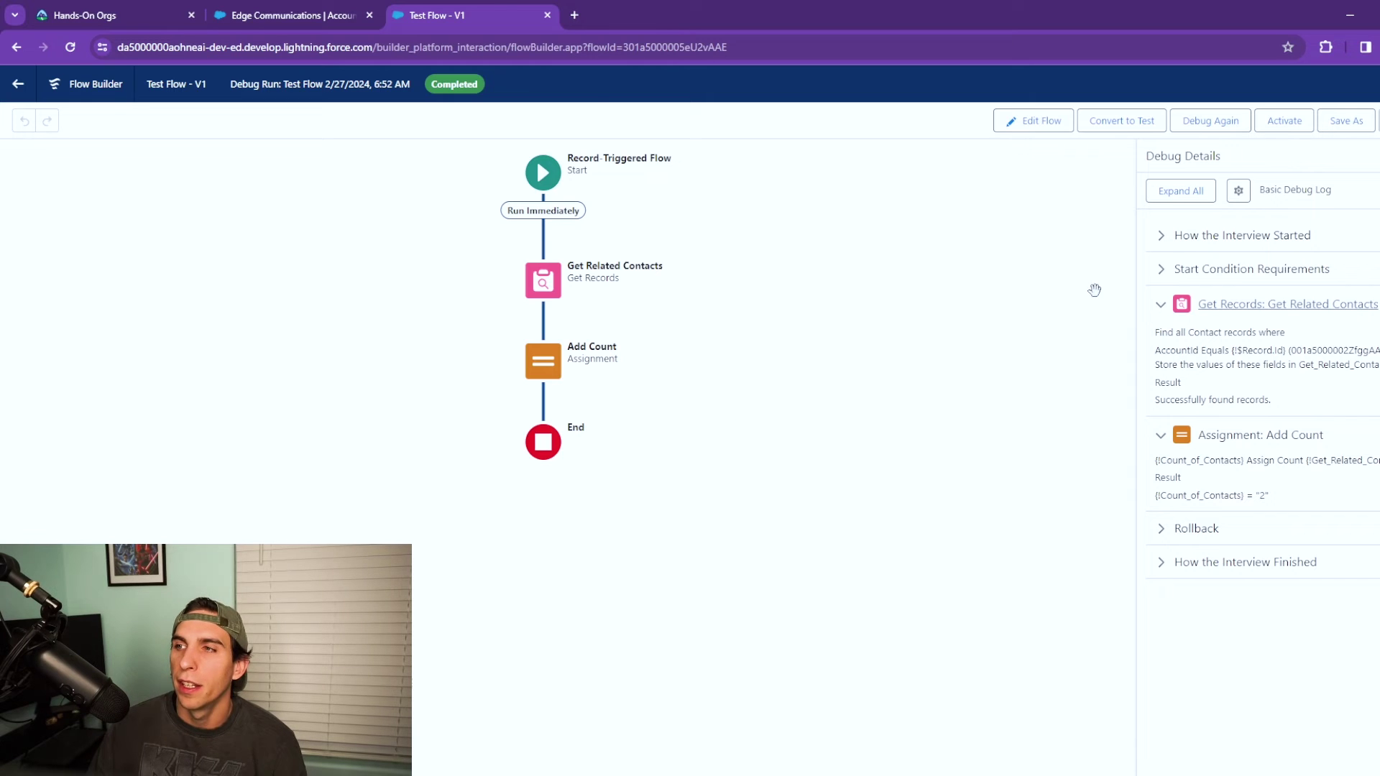
Leave the debug results and go back to the Test Flow editor canvas
left_click(1042, 281)
left_click(1053, 120)
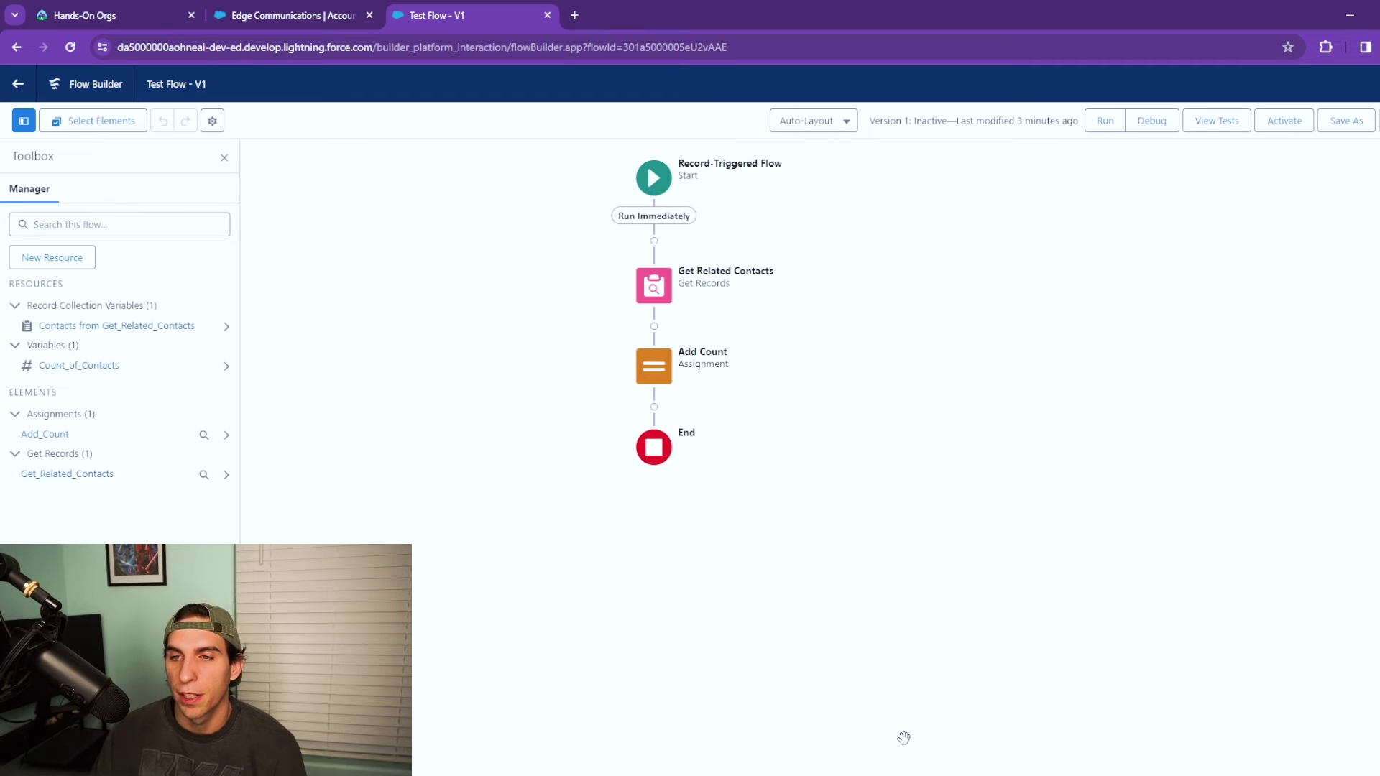
Add a Decision after Add Count labelled 'More Than 0 Records Returned' with auto-filled API name
left_click(654, 406)
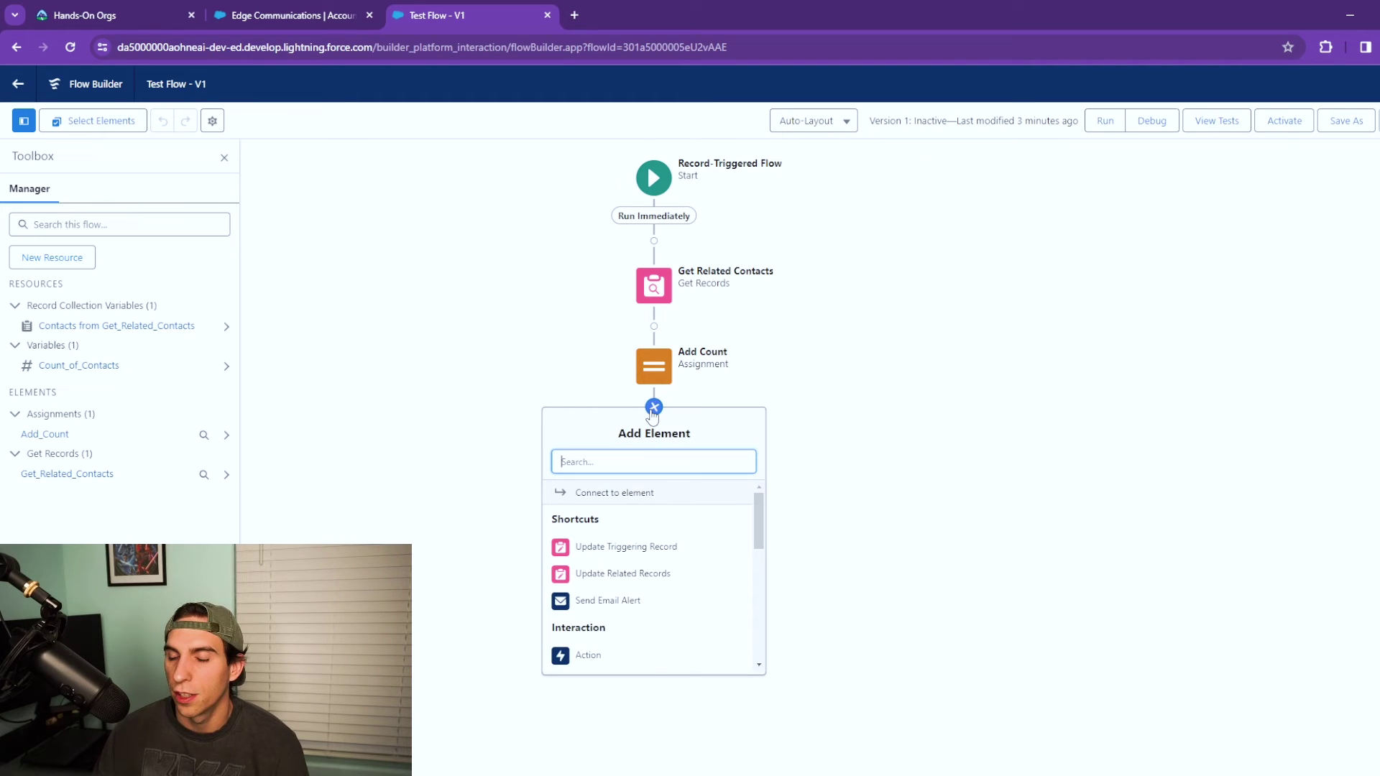
scroll(650, 567, "down", 5)
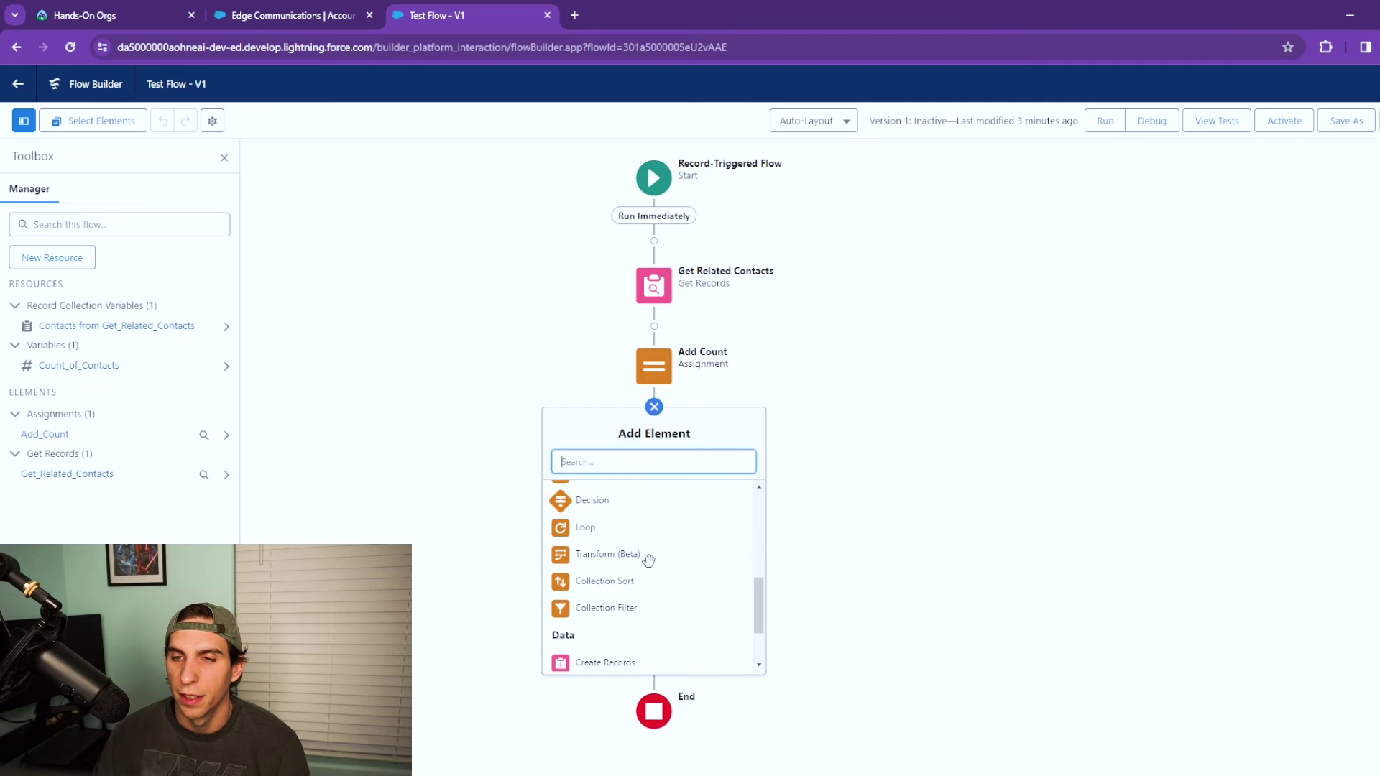
left_click(603, 569)
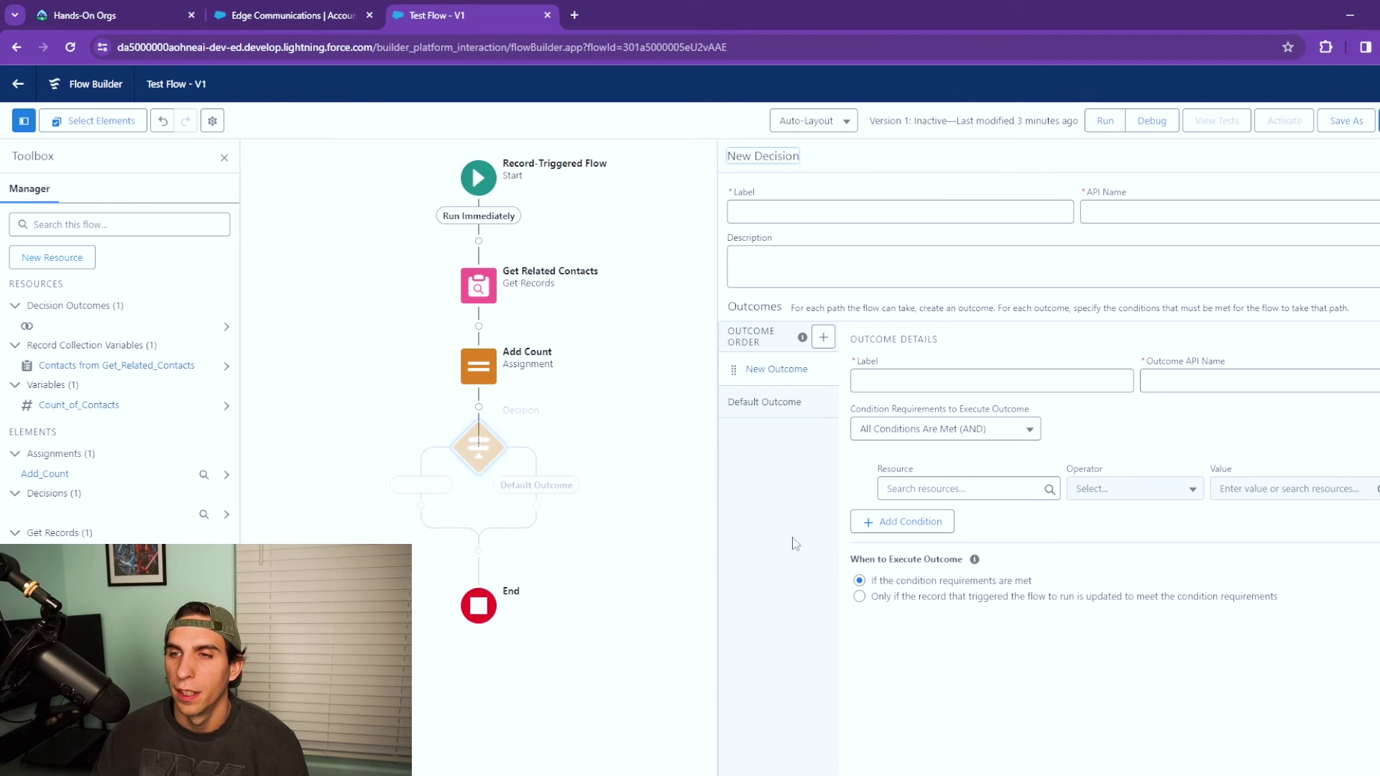
left_click(892, 215)
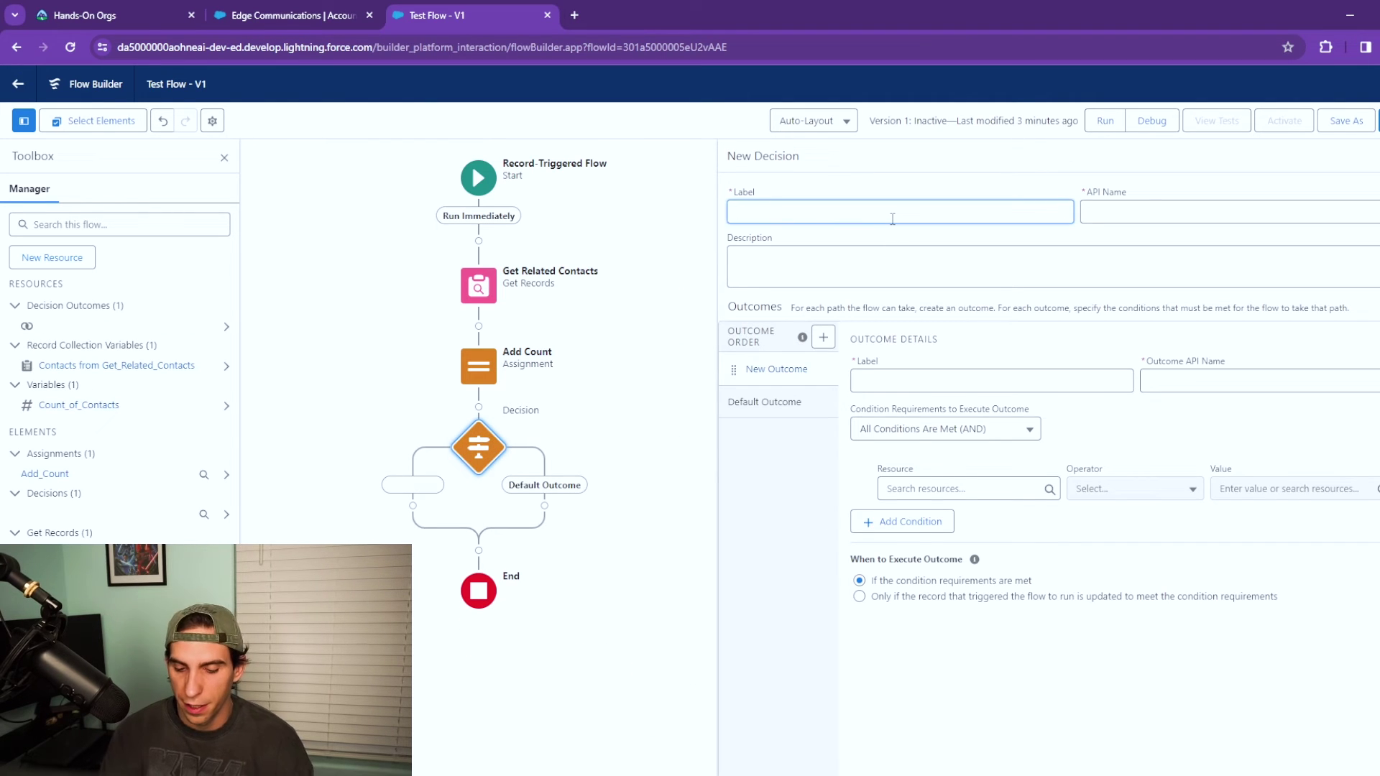
type("MoMore")
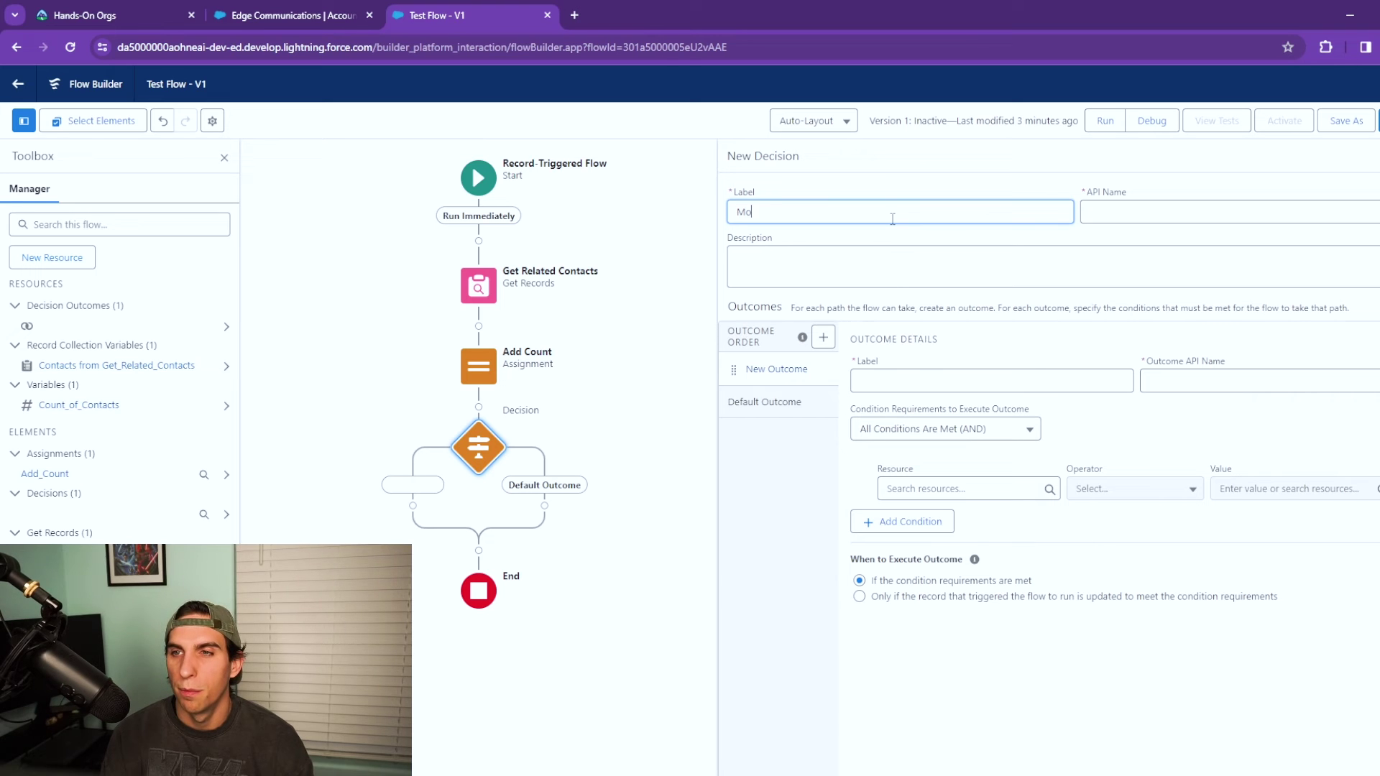
key("BackSpace")
key("BackSpace")
key("BackSpace")
type("or")
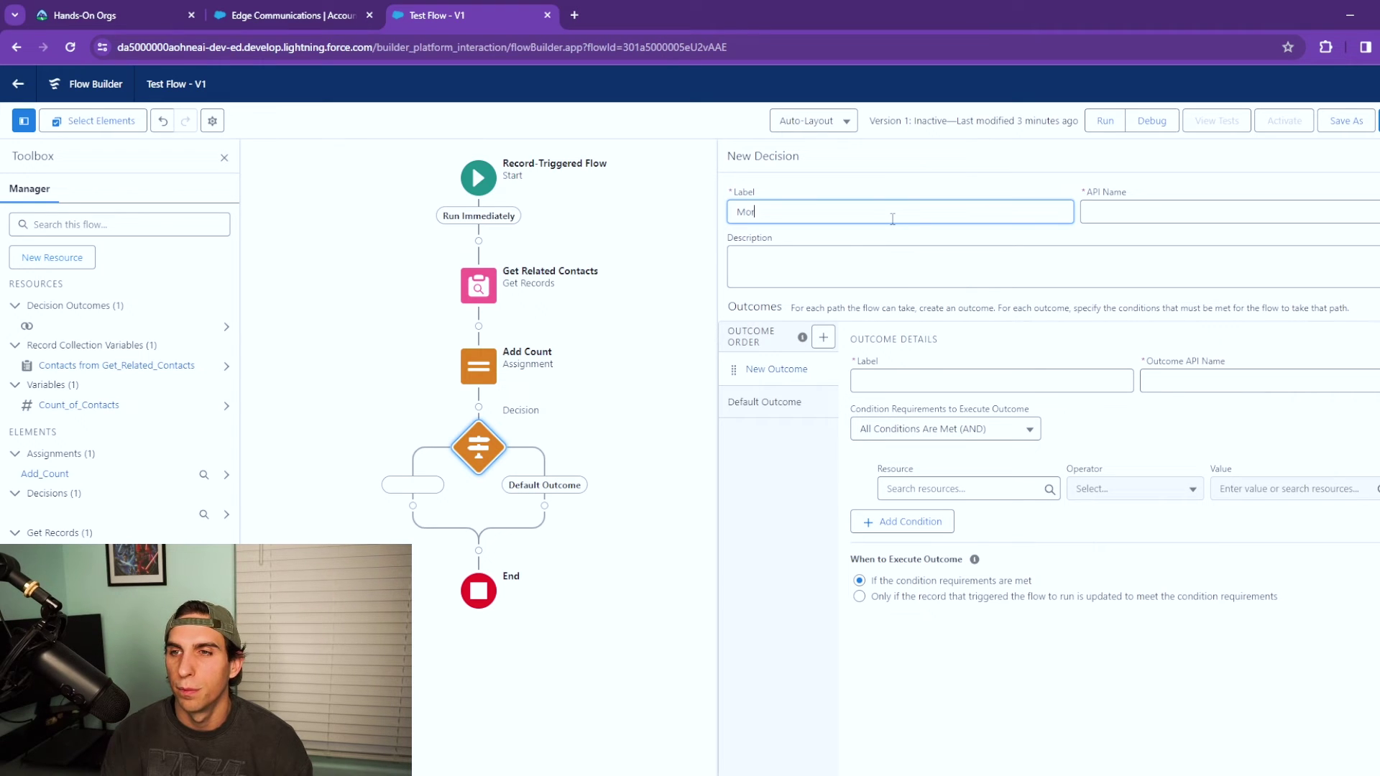
type("e Than")
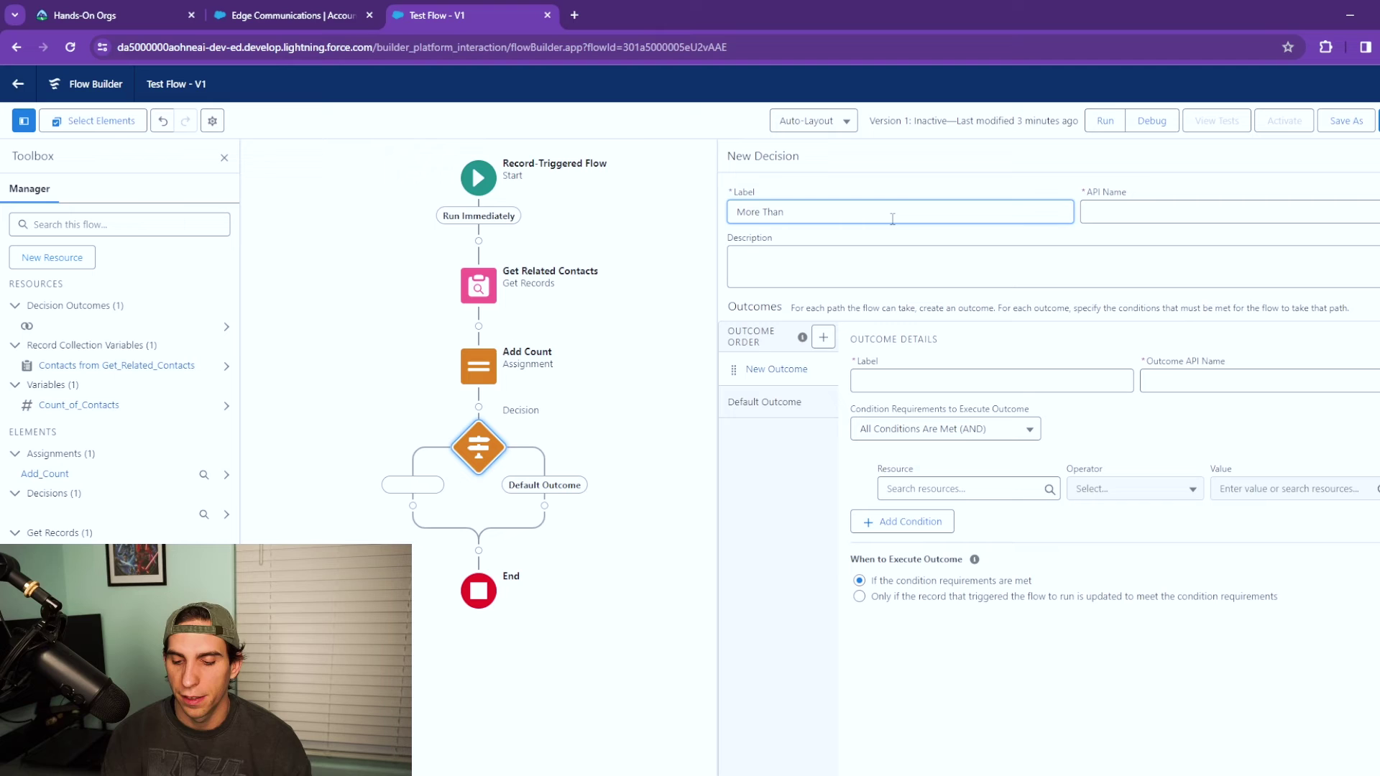
type(" 0 Re")
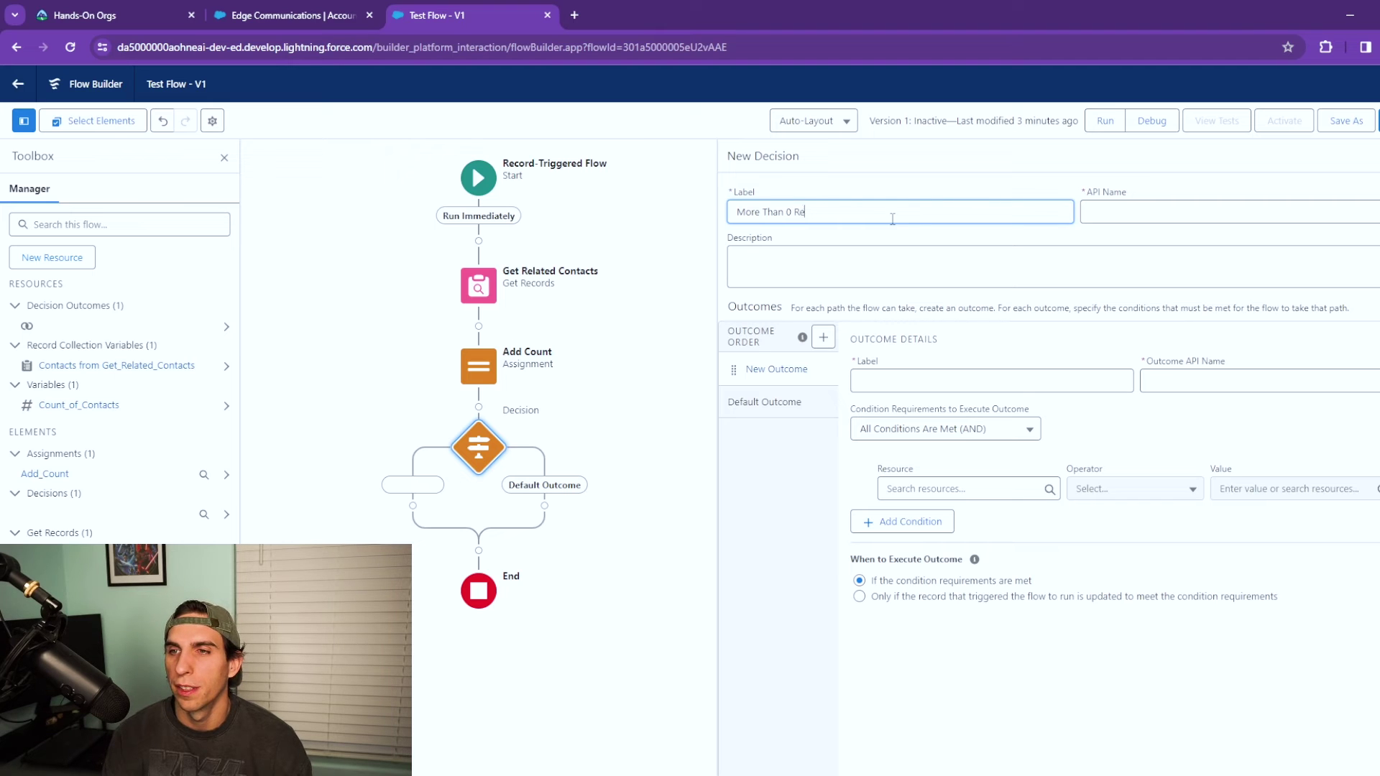
type("cords Re")
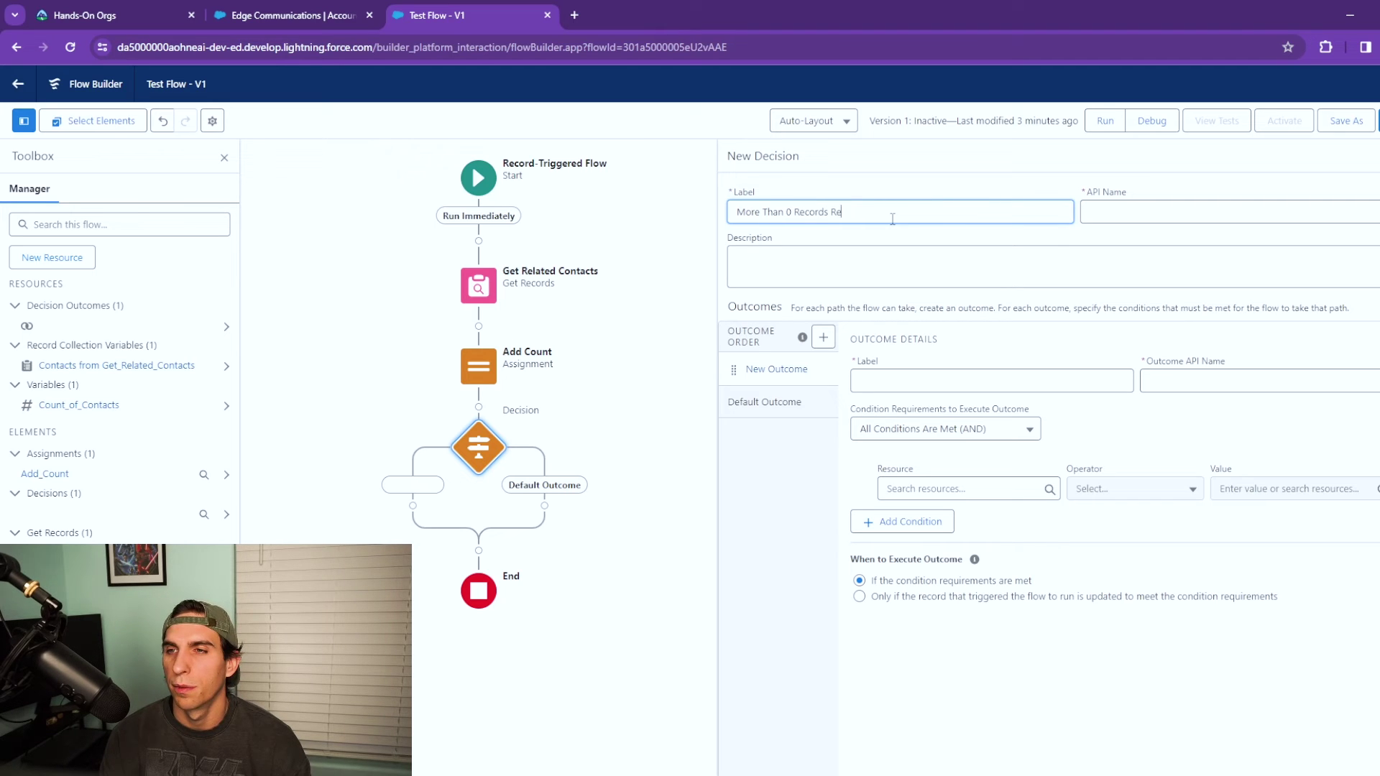
type("turned")
key("Tab")
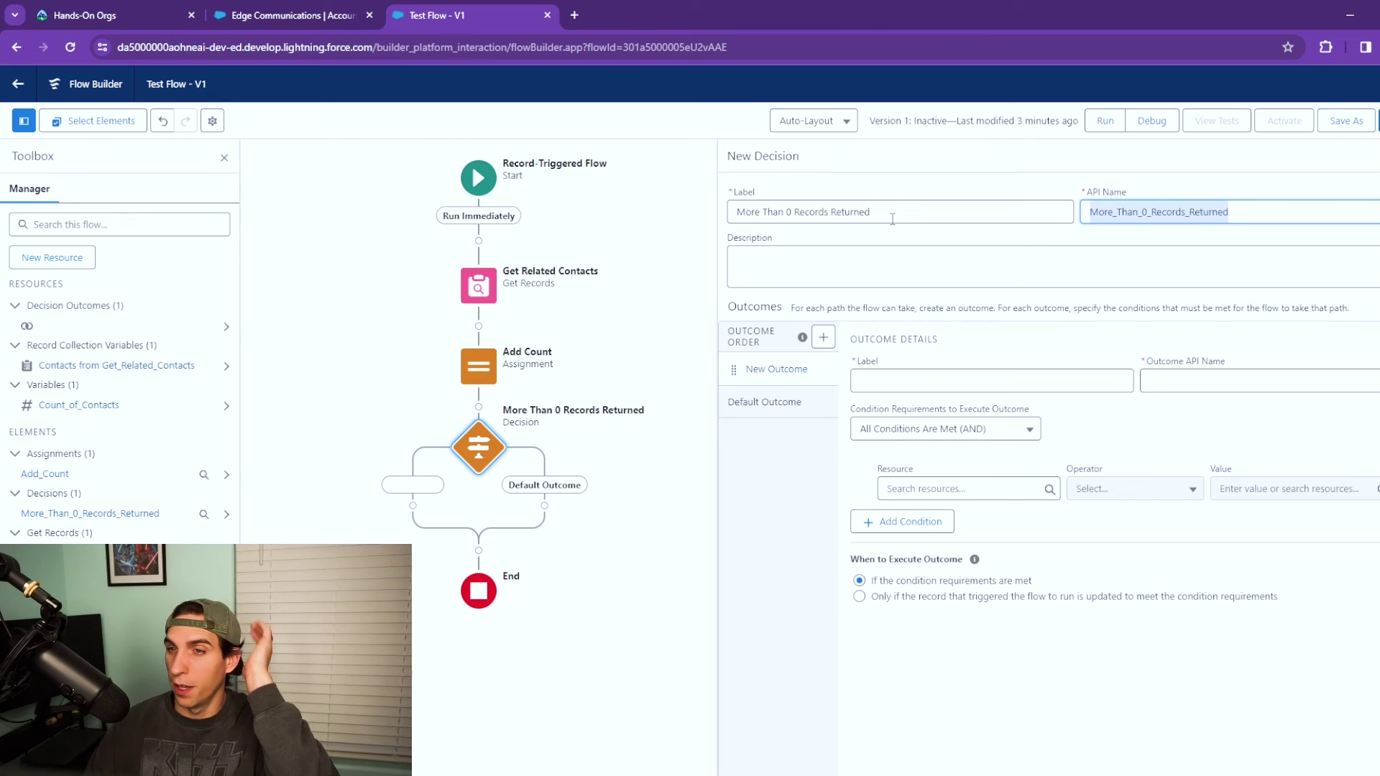
Name the first outcome Yes with the condition Count_of_Contacts Greater Than 0
left_click(943, 372)
type("Yes")
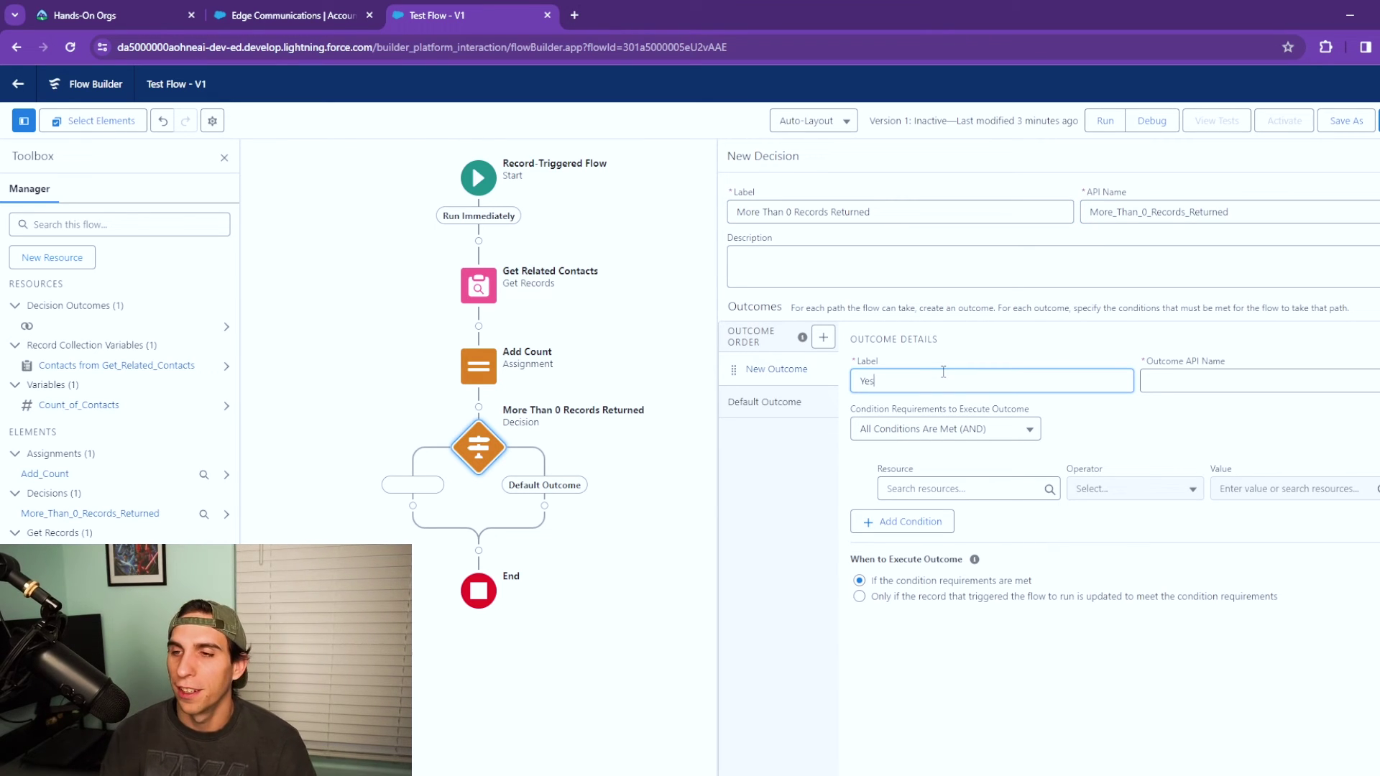
key("Tab")
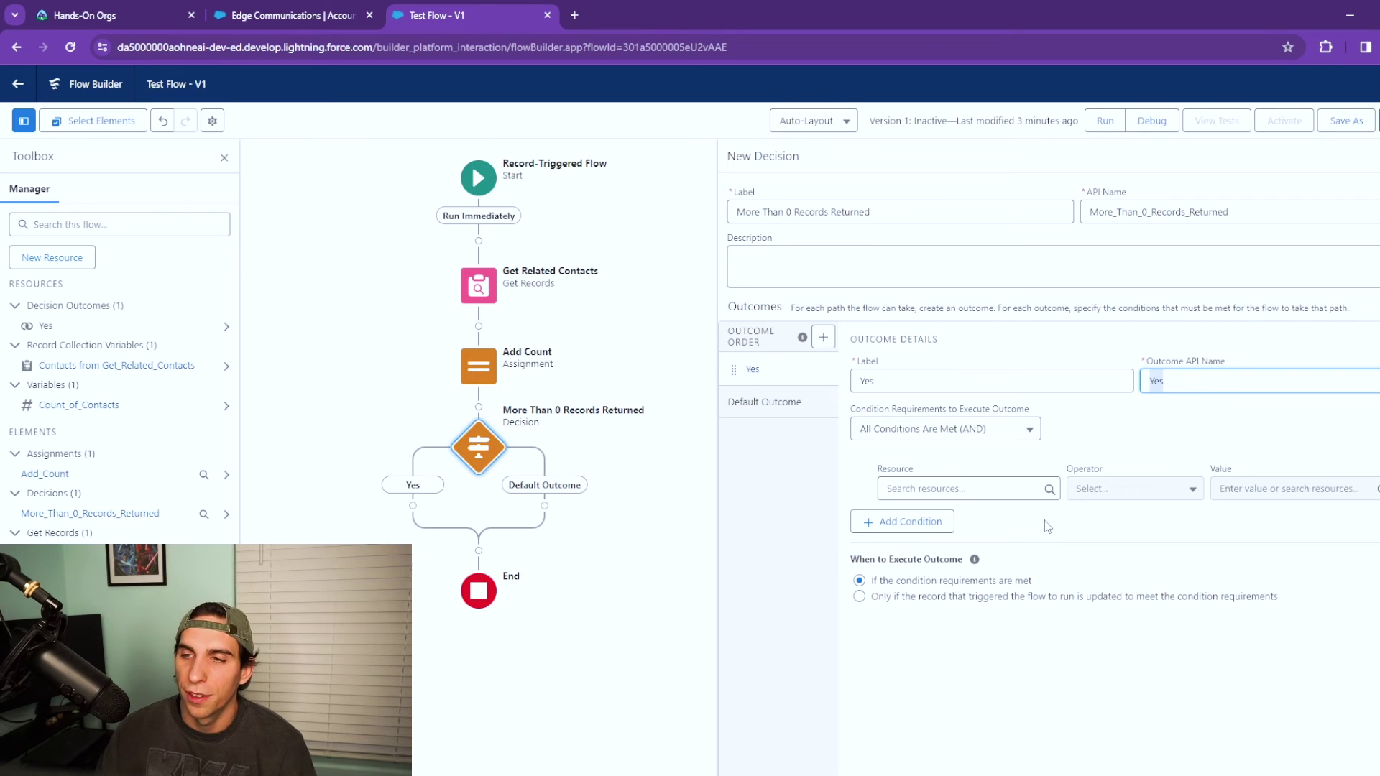
left_click(966, 488)
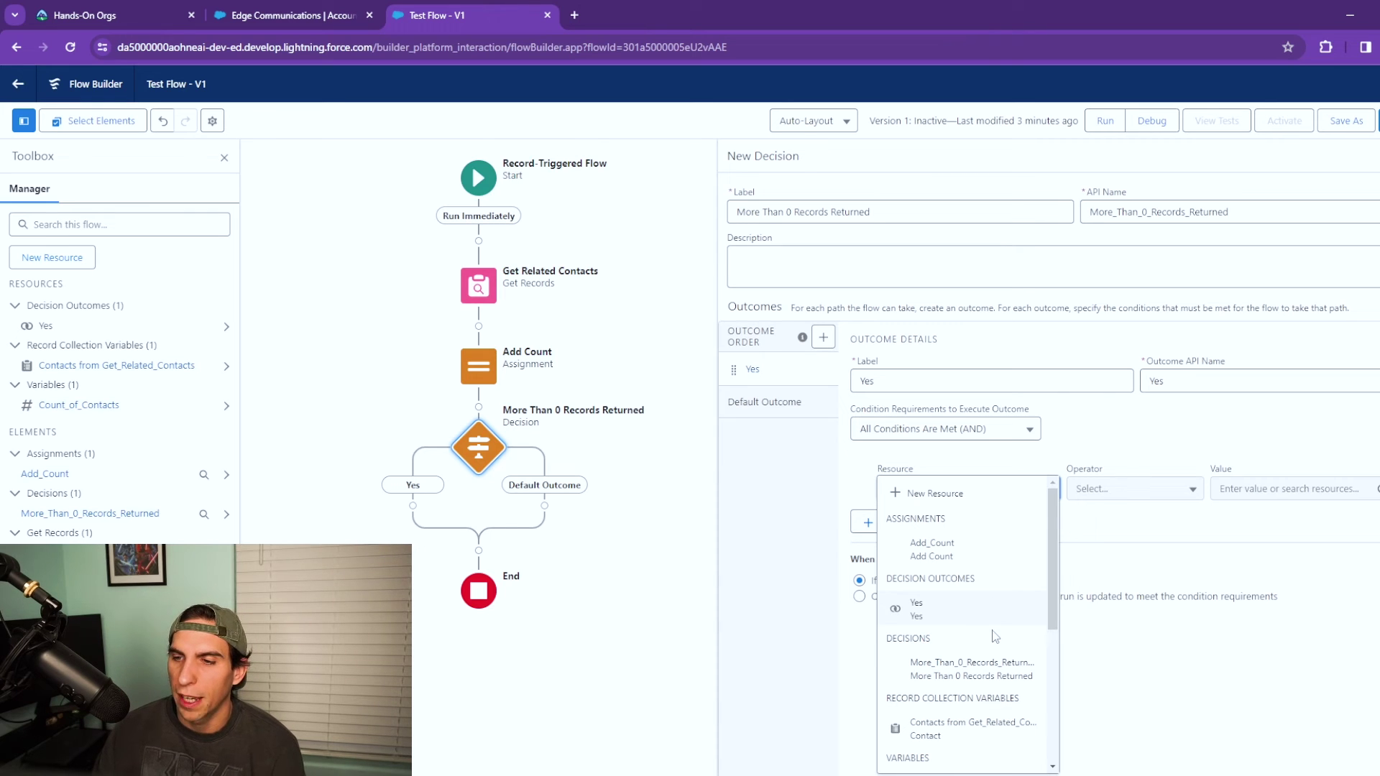
scroll(996, 637, "down", 2)
left_click(947, 638)
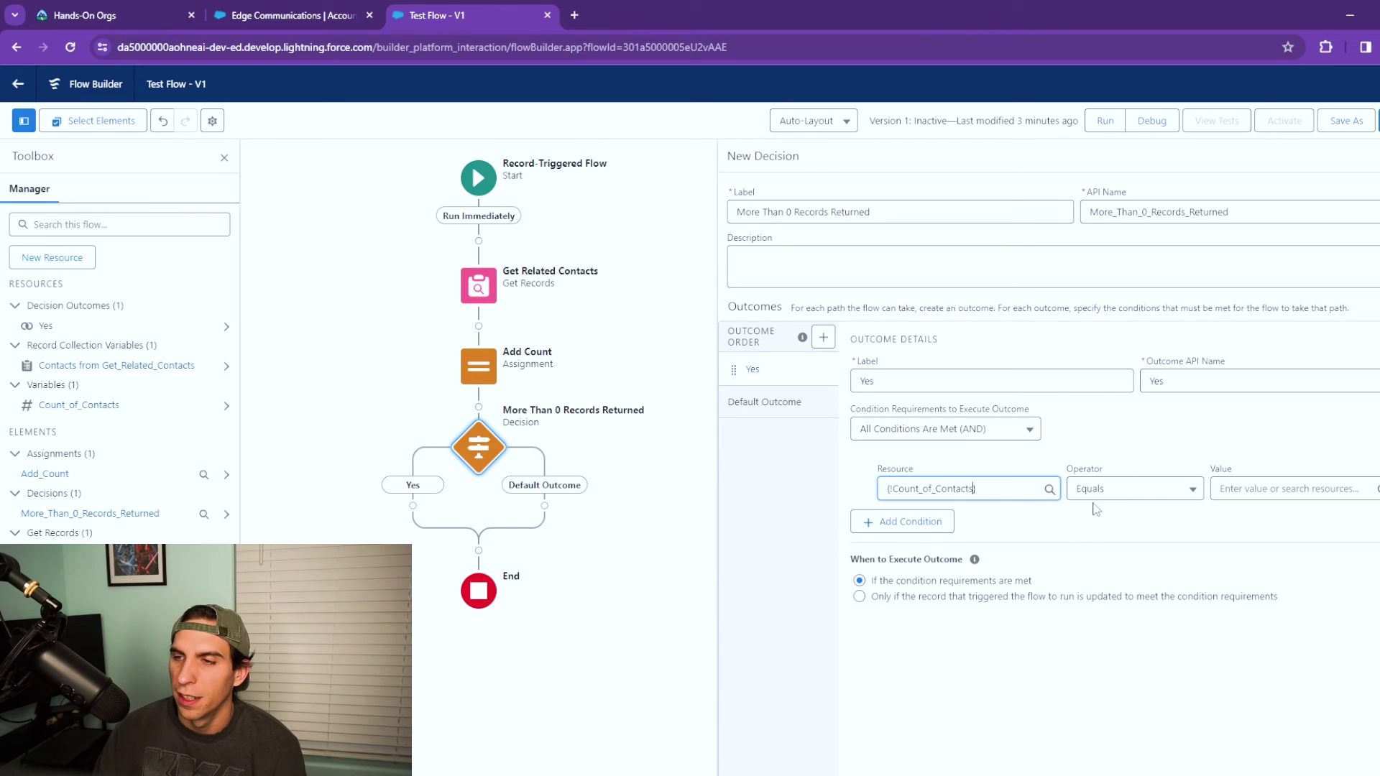
left_click(1104, 491)
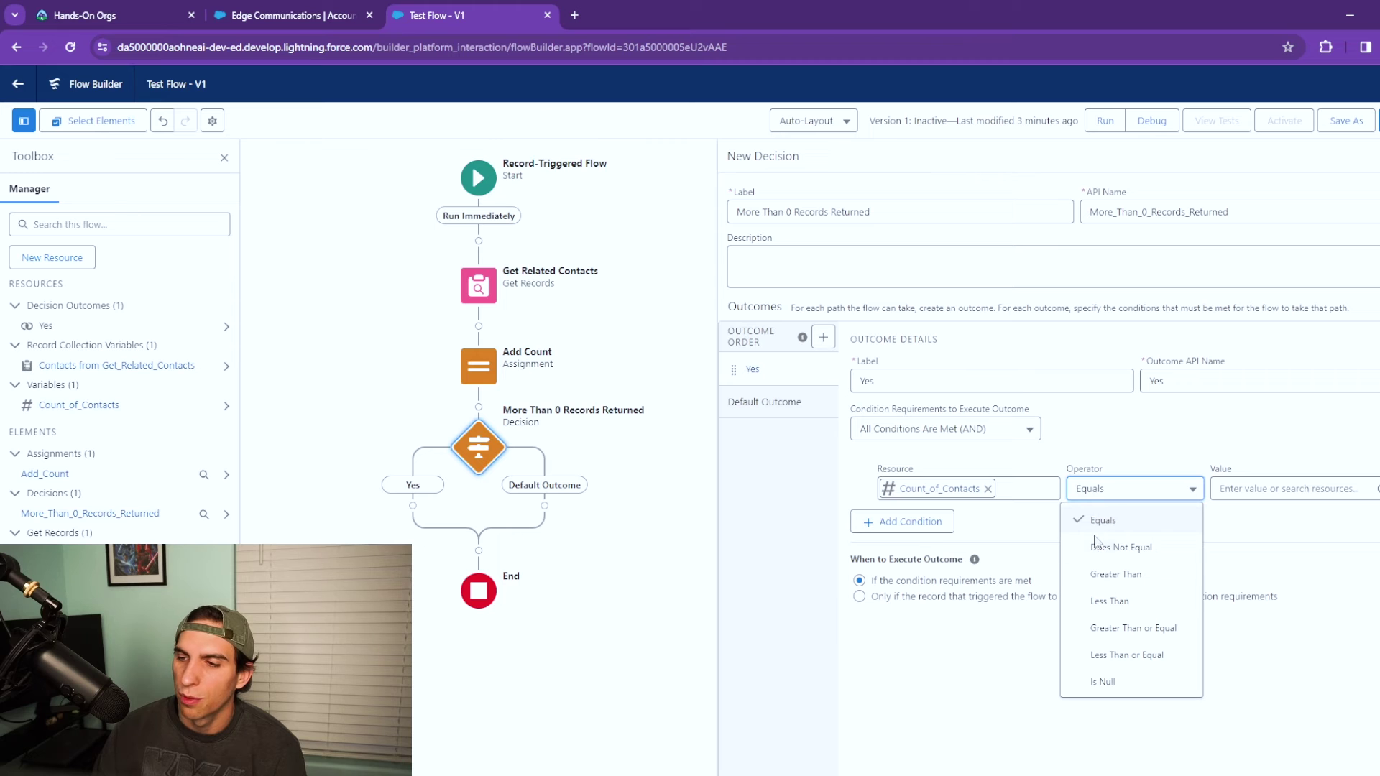
left_click(1115, 574)
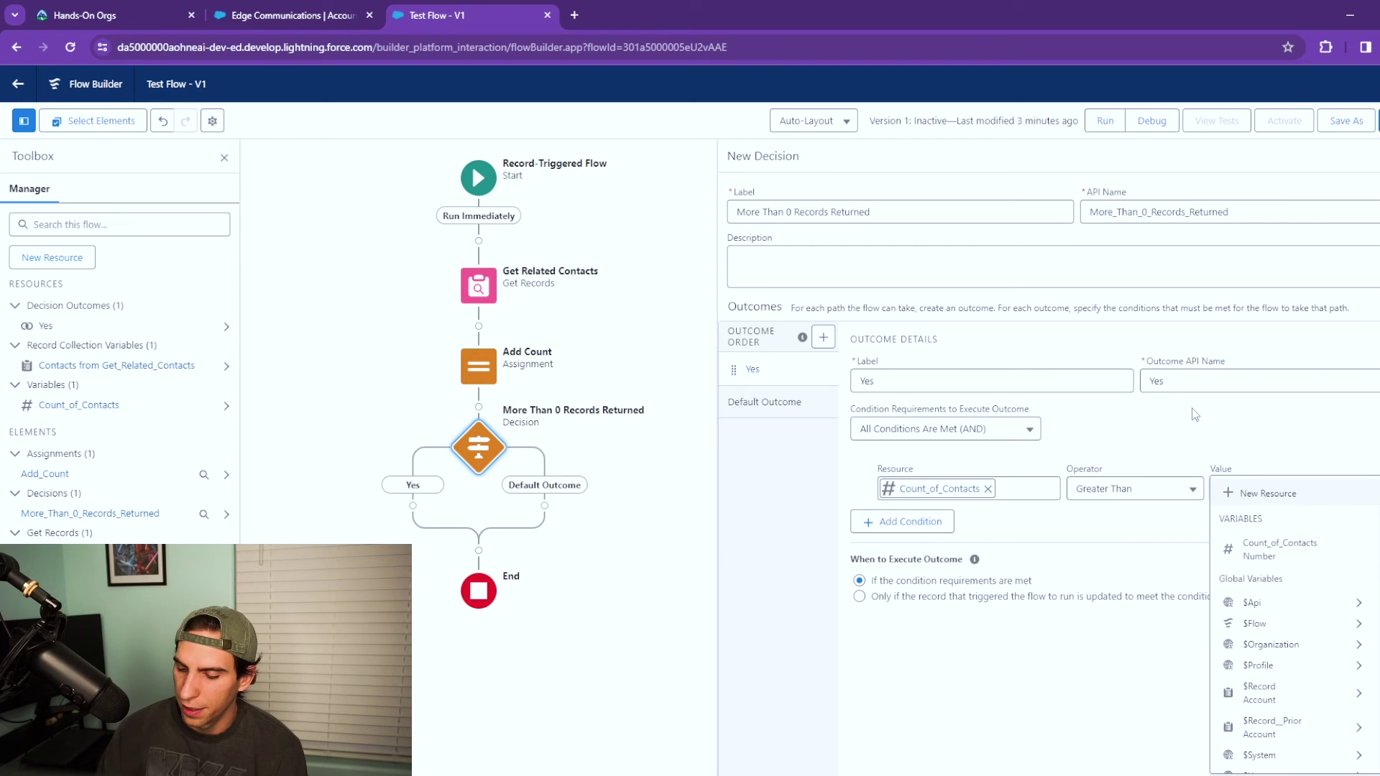
type("0")
left_click(1193, 438)
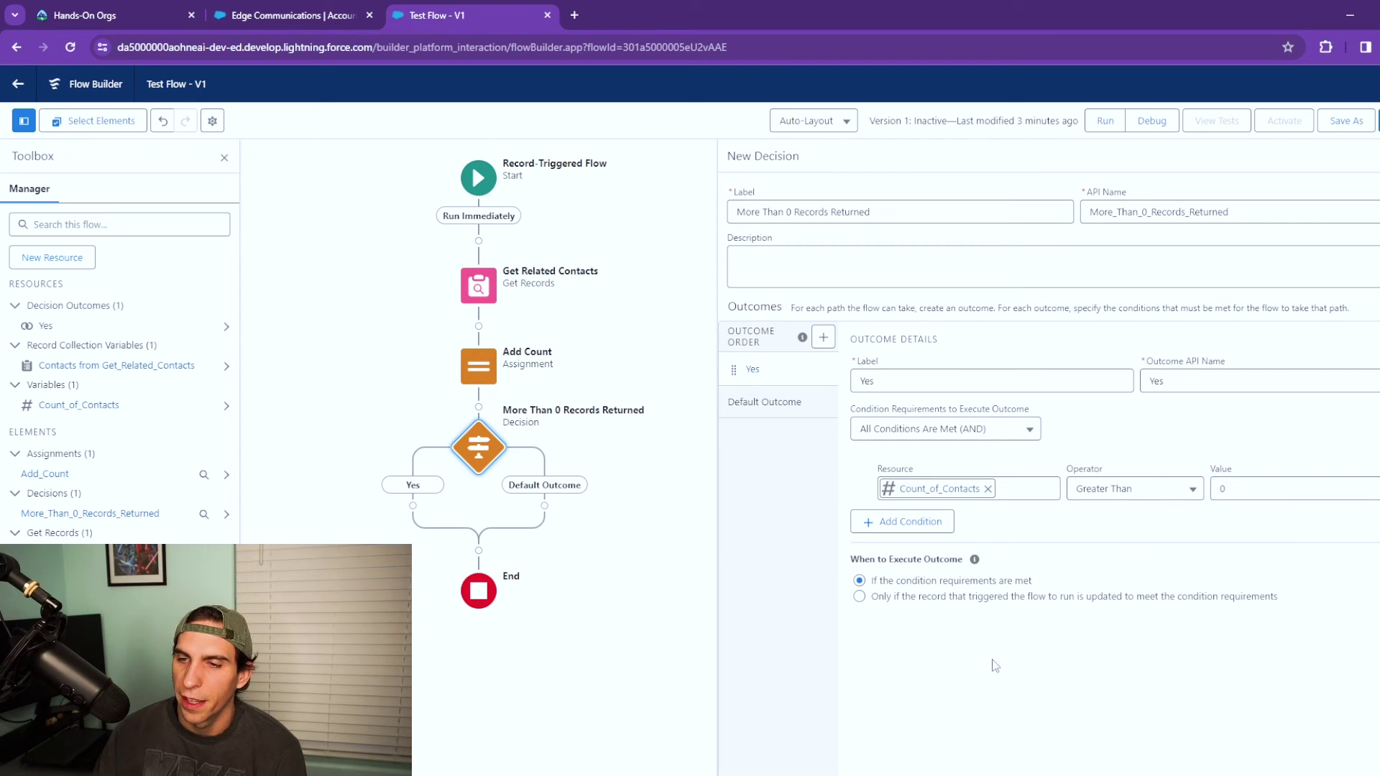
Rename the Default Outcome to No and save the flow with Ctrl+S
left_click(752, 404)
triple_click(889, 379)
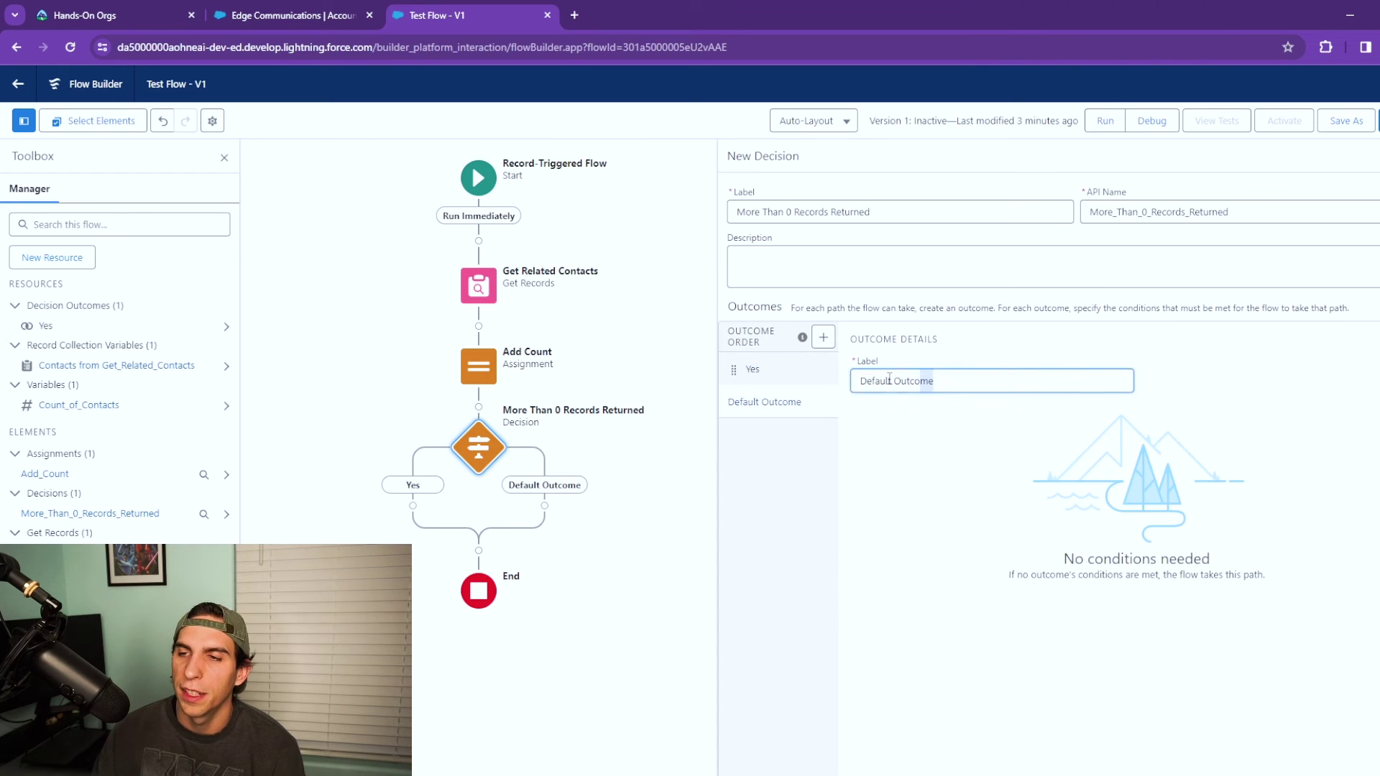
type("No")
left_click(963, 501)
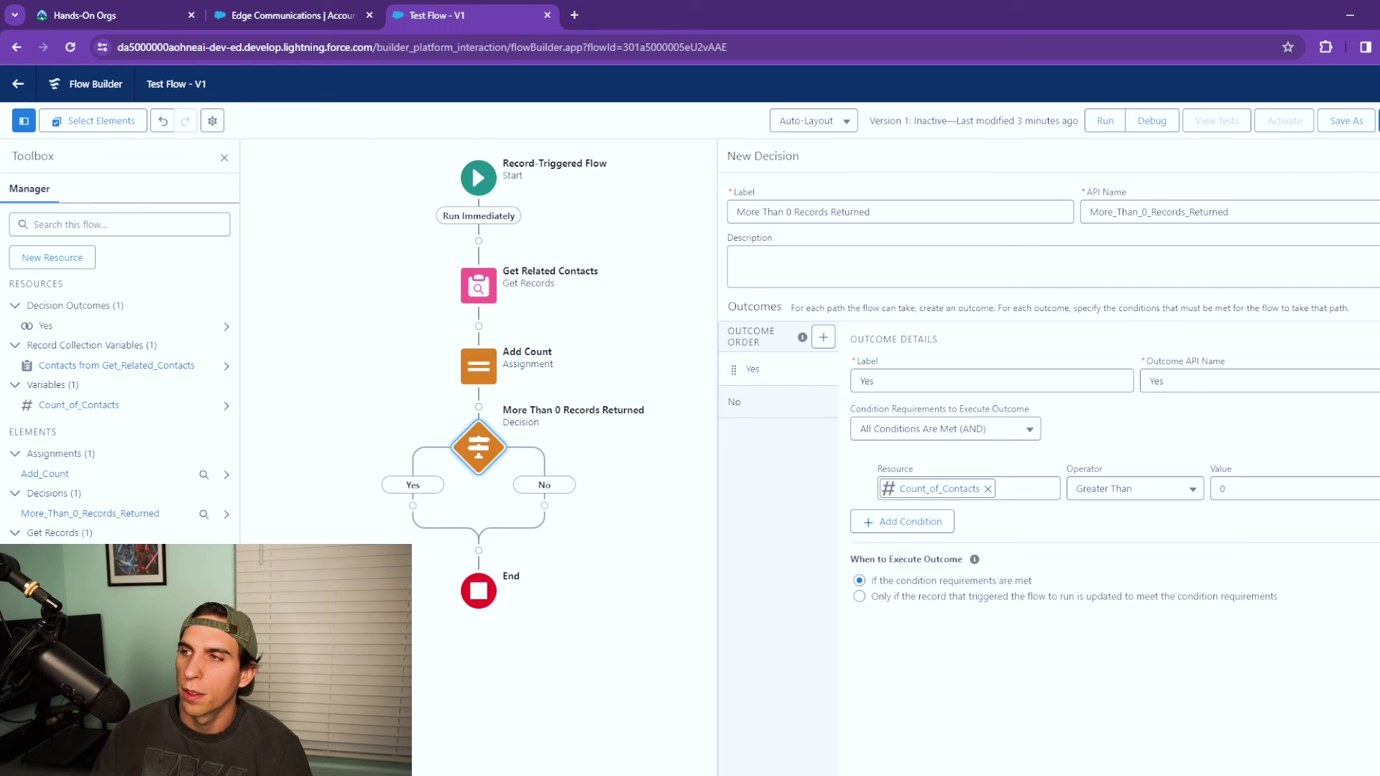
left_click(588, 475)
key("ctrl+s")
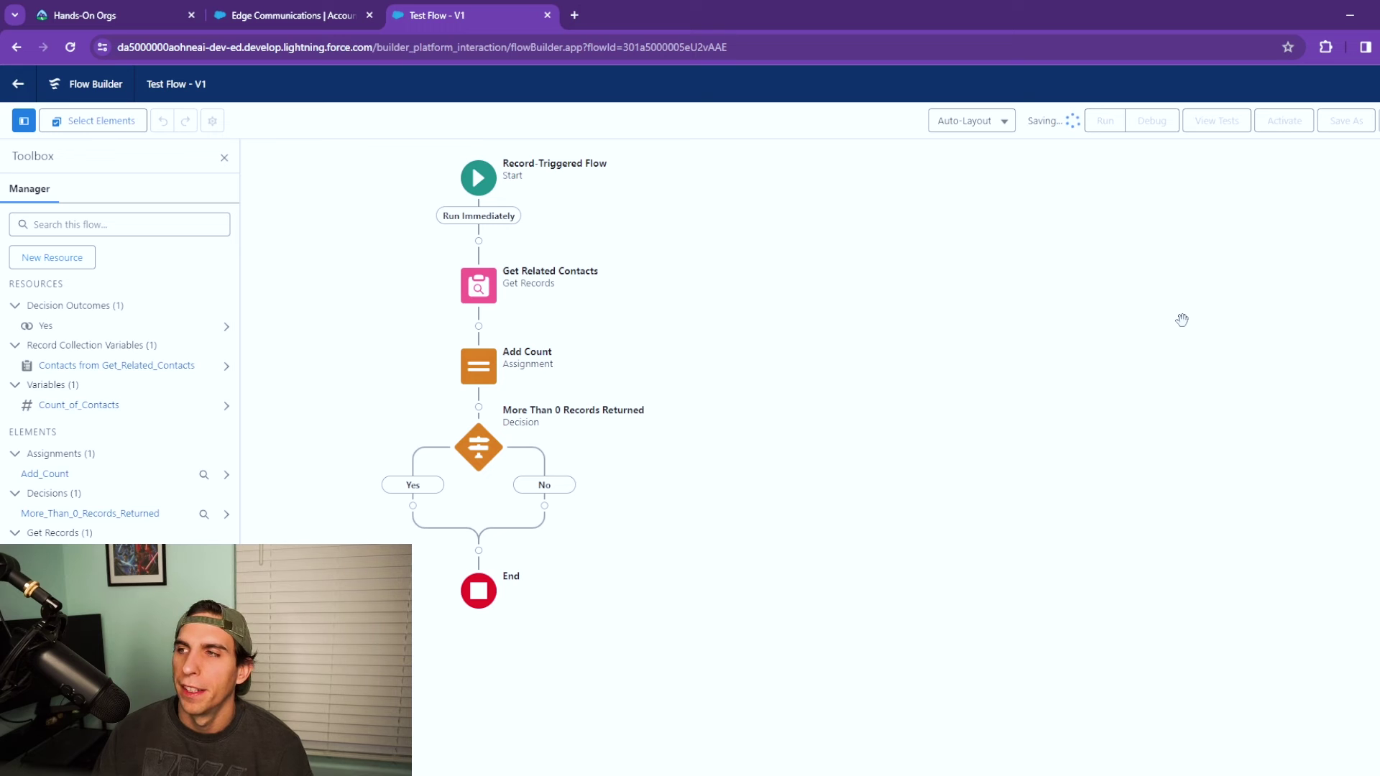
Debug the flow with Edge Communications as the triggering Account
left_click(1151, 127)
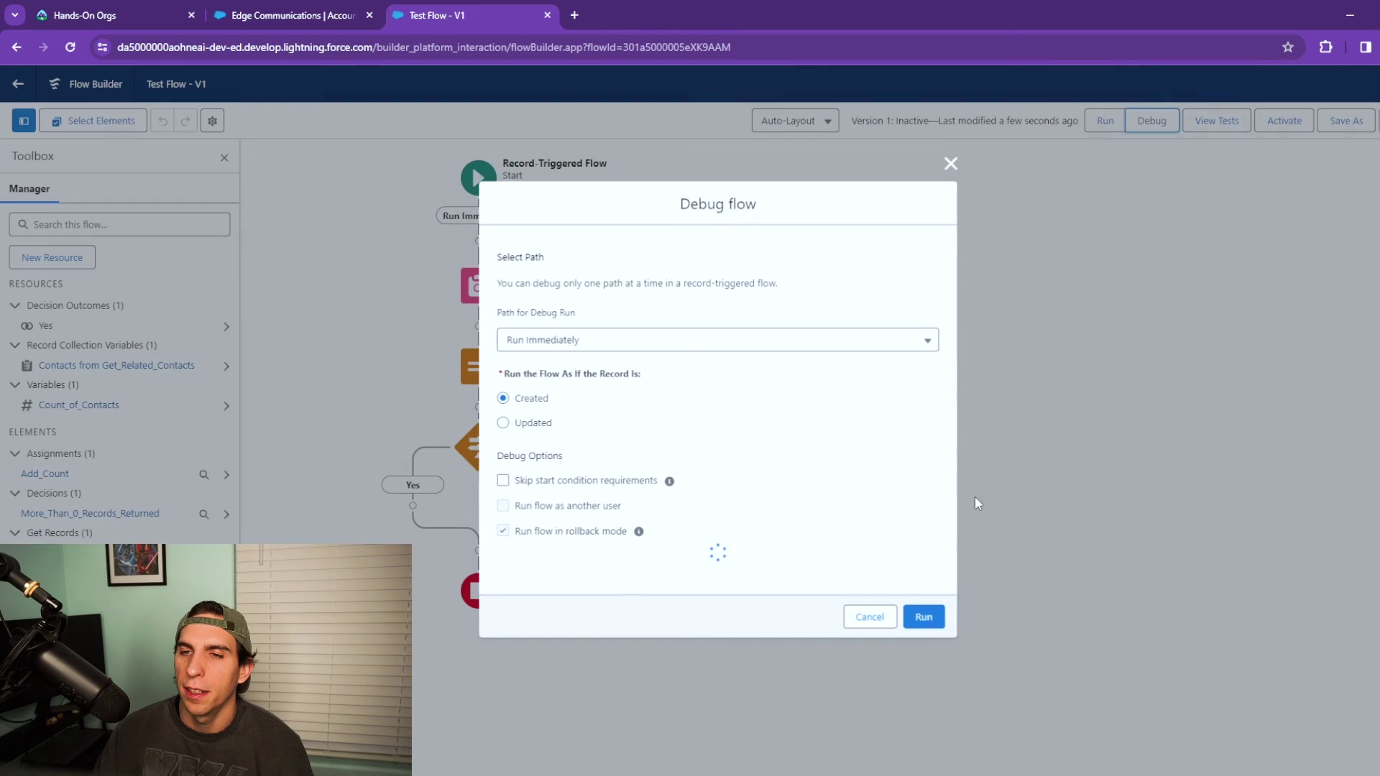
left_click(544, 586)
left_click(561, 622)
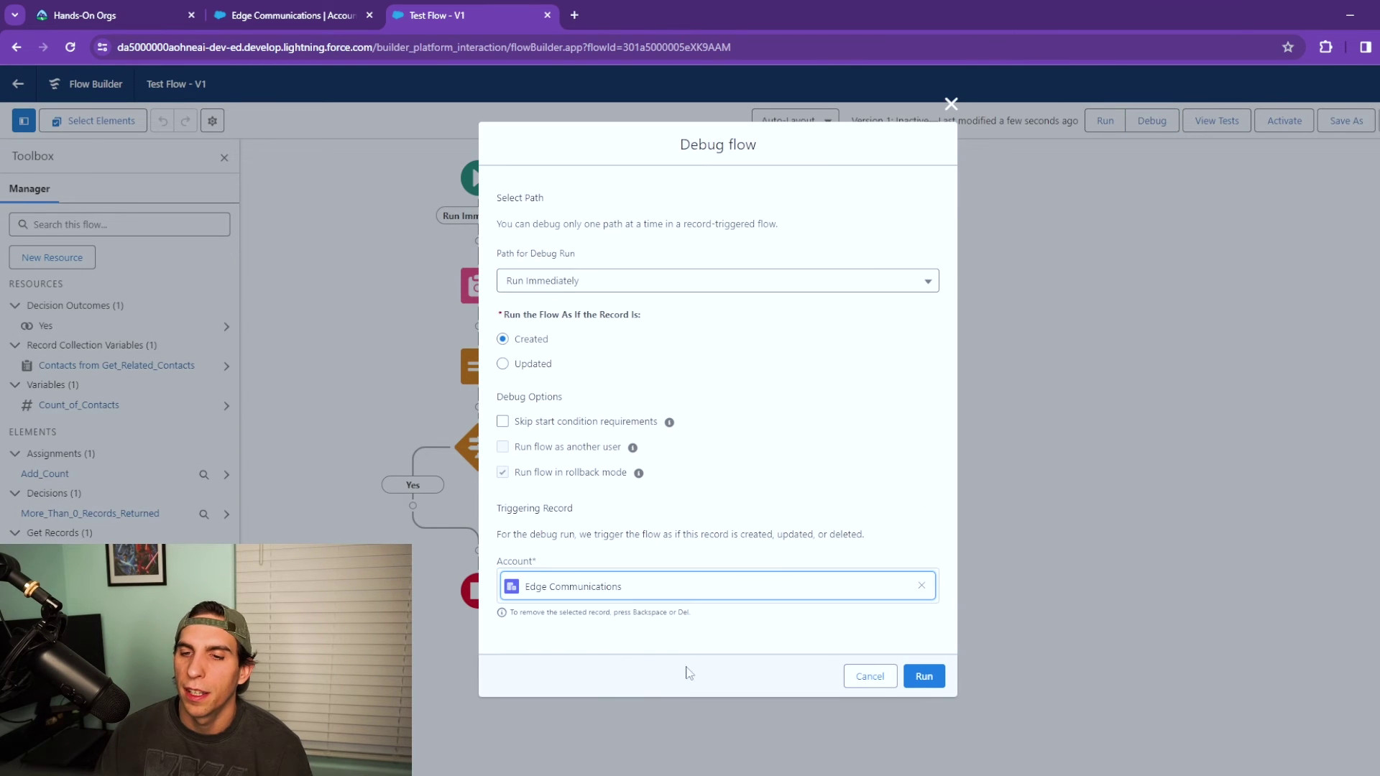
left_click(925, 673)
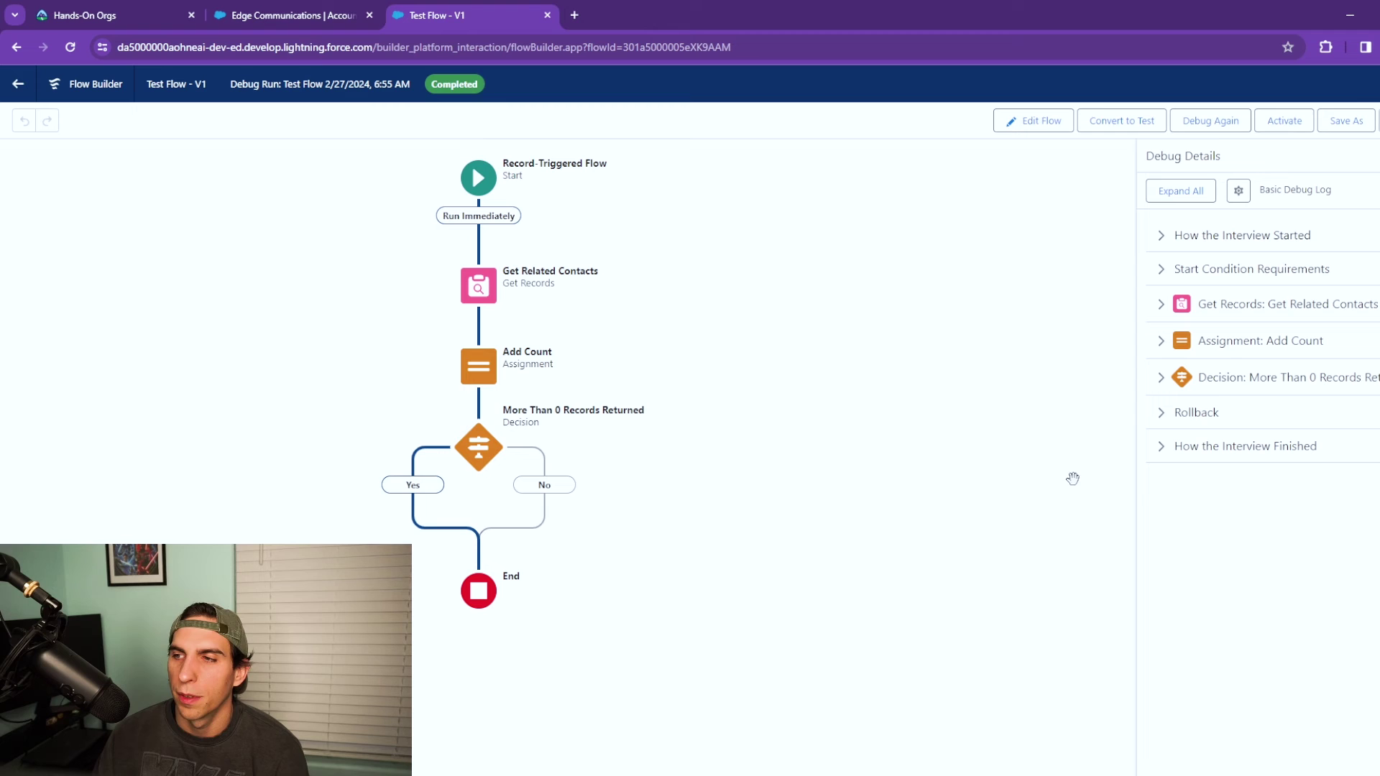
Expand the decision's debug details, which show Yes because Count_of_Contacts (2) exceeds 0
left_click(1160, 379)
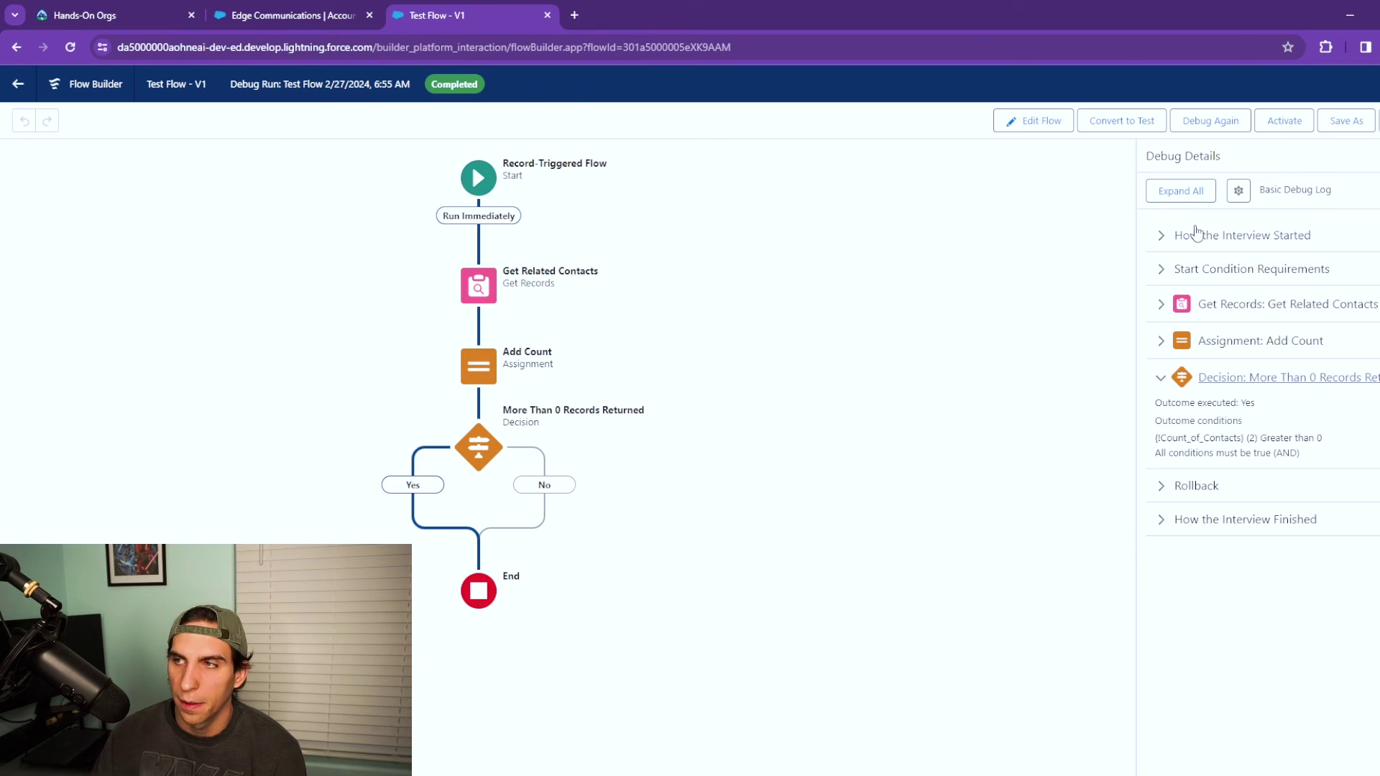
left_click_drag(734, 400, 840, 366)
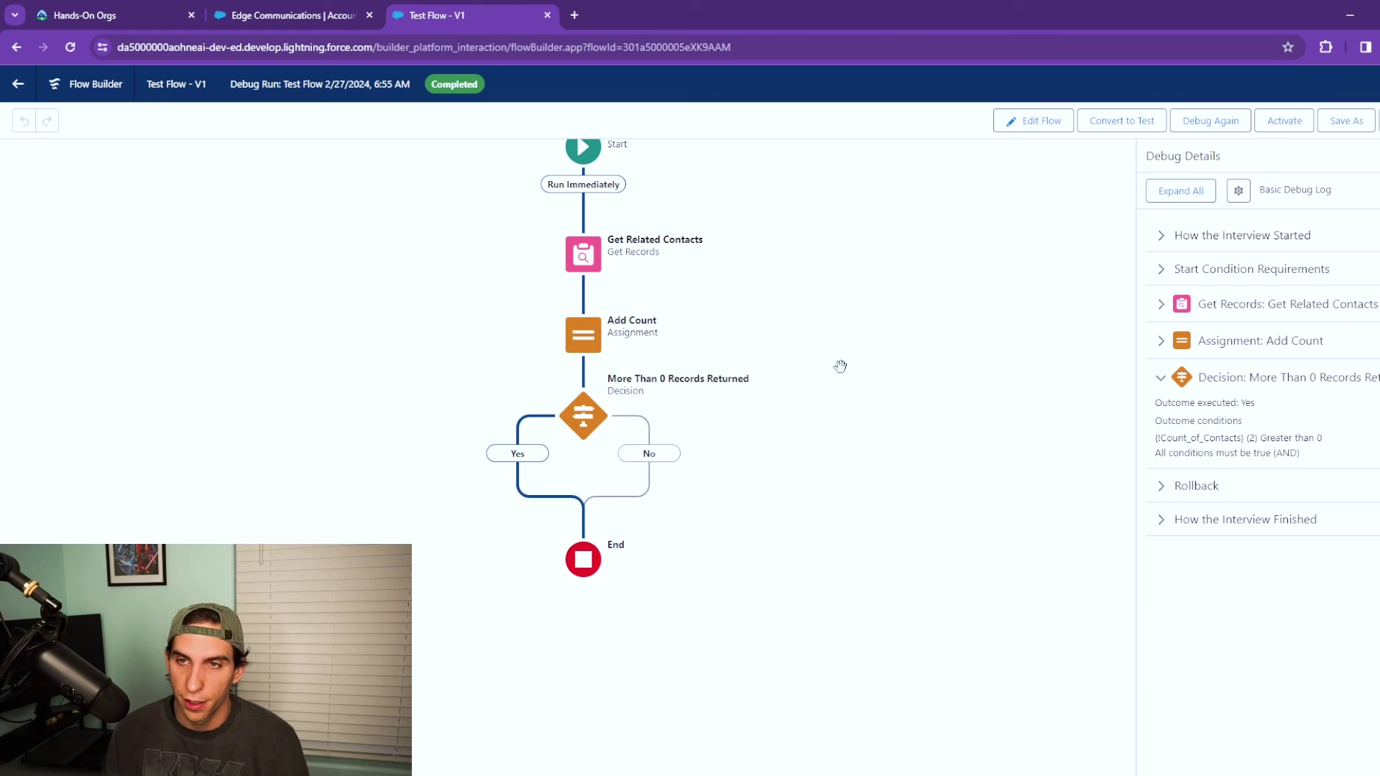
scroll(840, 367, "down", 1)
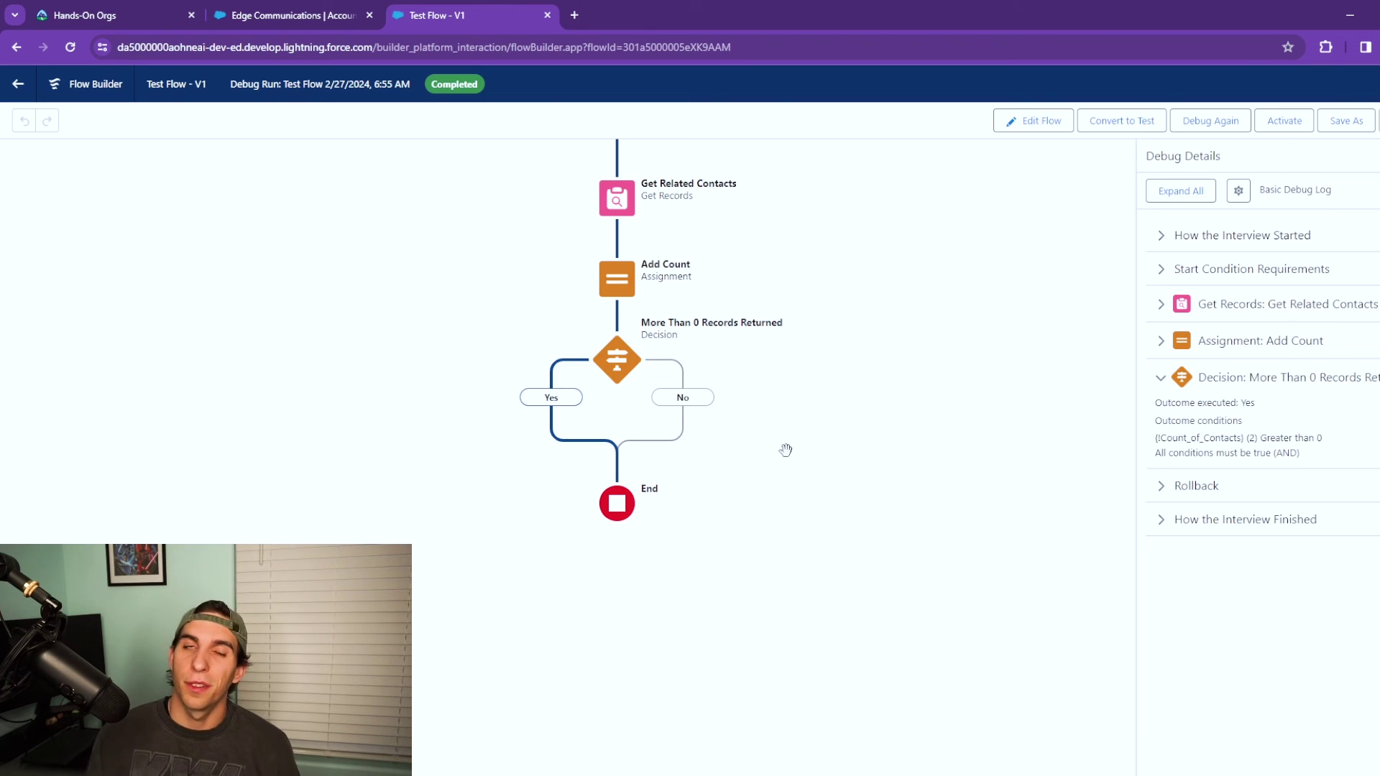